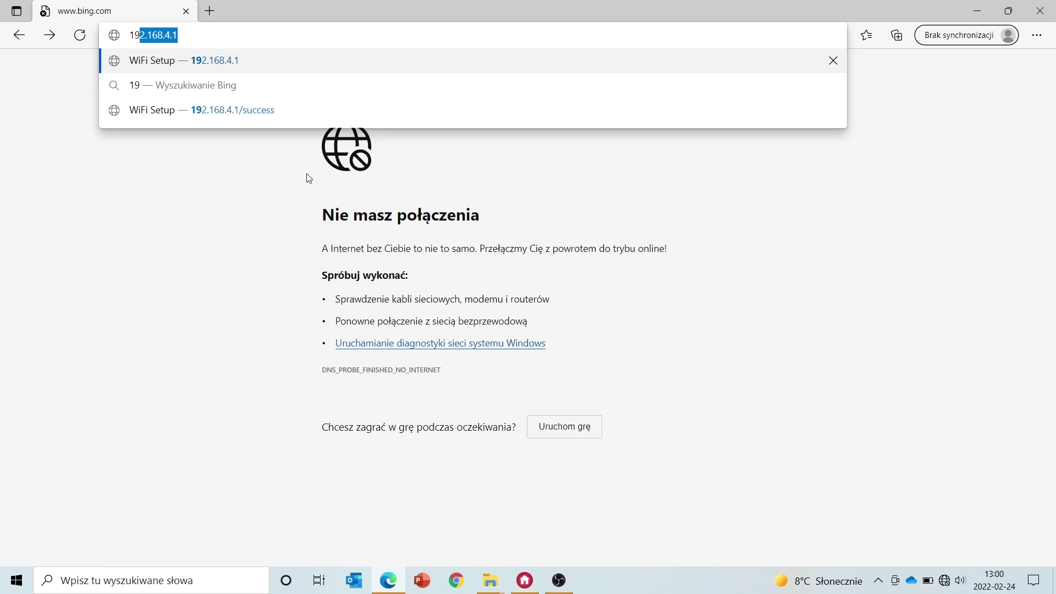
# Load the WiFi Setup page at 192.168.4.1 and enter the setup PIN
pyautogui.write('.')
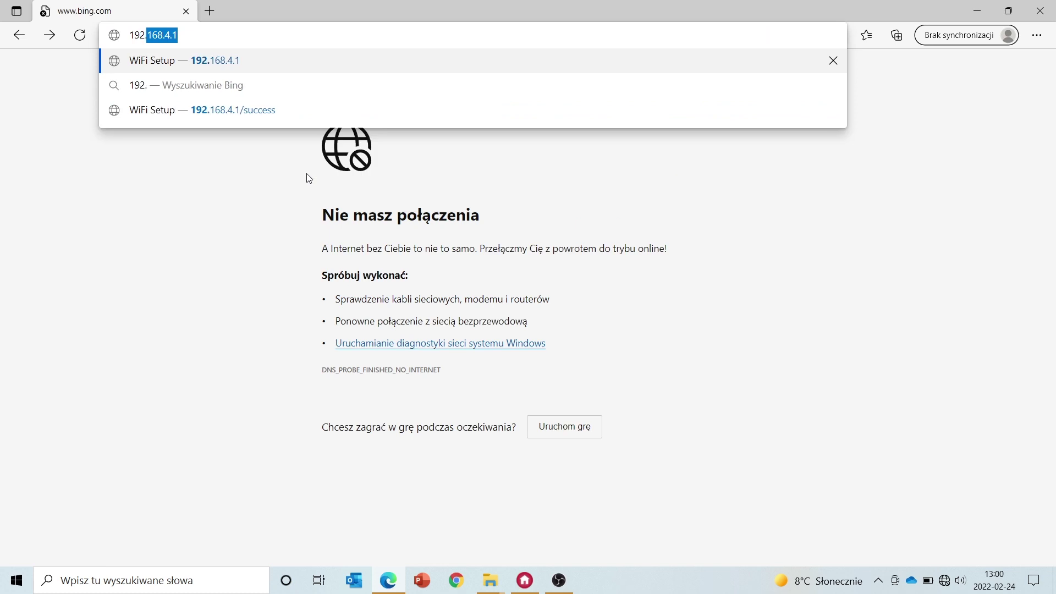
pyautogui.write('168.4.')
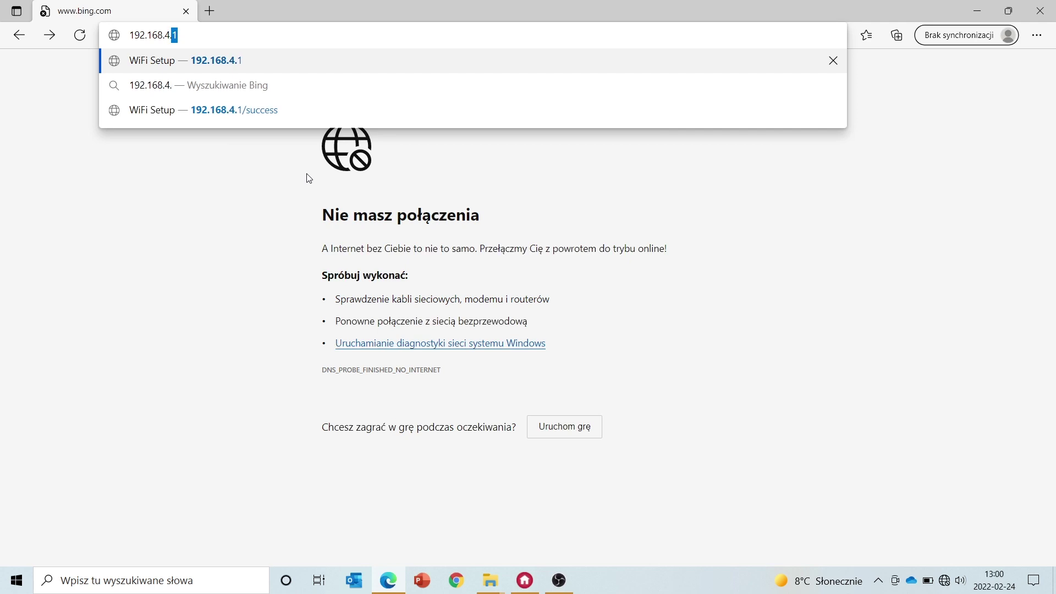
pyautogui.write('1')
pyautogui.press('Return')
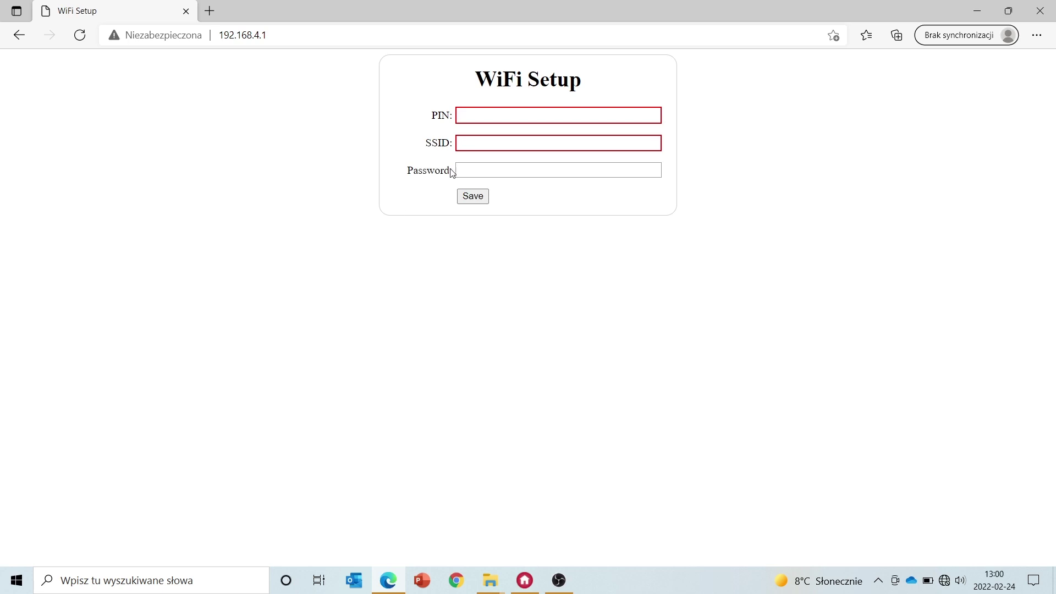
pyautogui.click(477, 113)
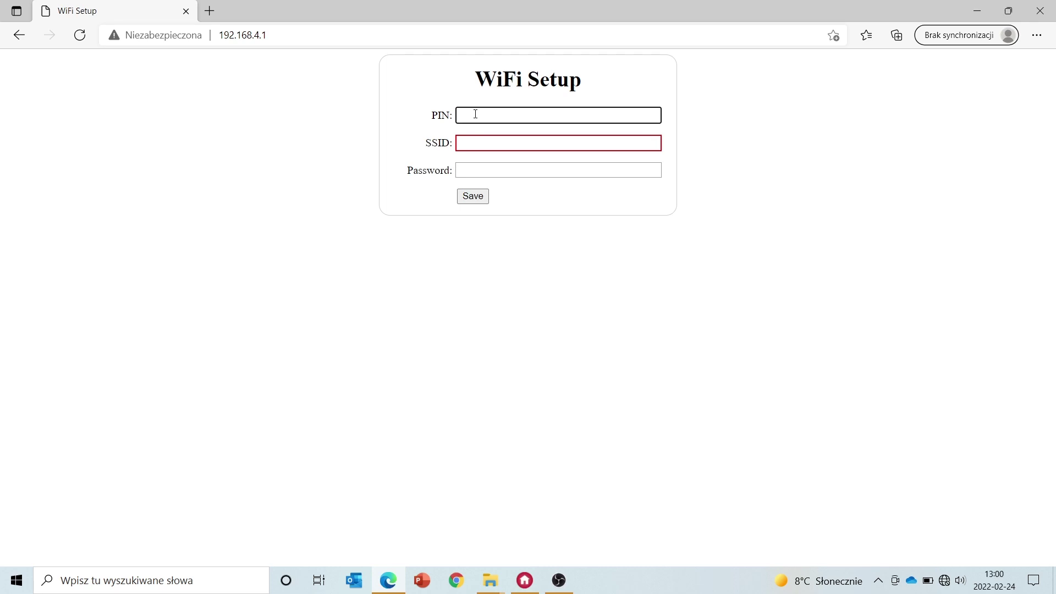
pyautogui.write('11')
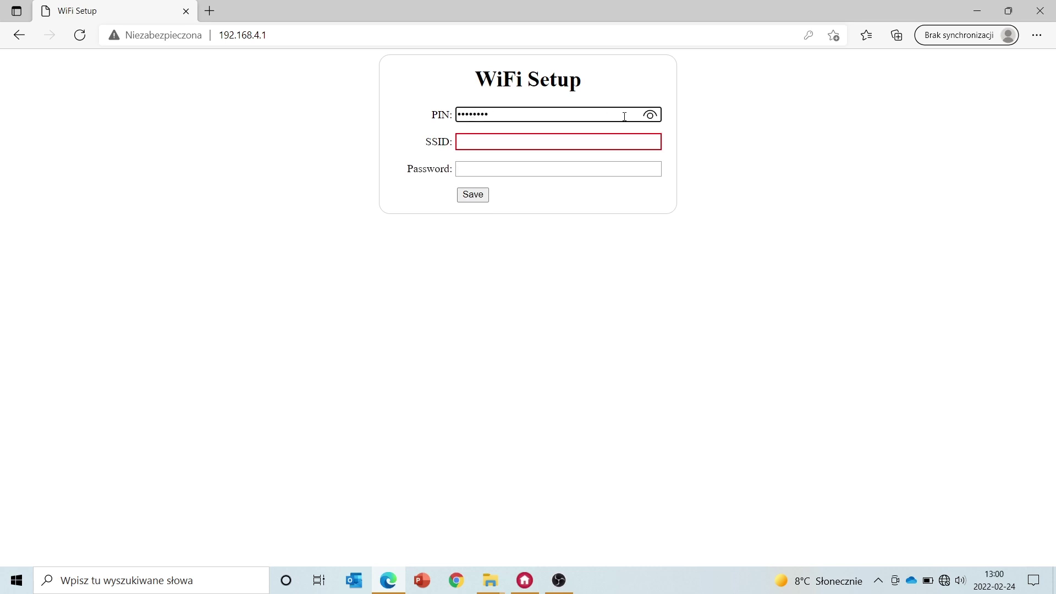
pyautogui.click(652, 117)
pyautogui.click(652, 117)
# Save network Siec_domowa with its password to the CLU, then minimize Edge
pyautogui.click(610, 144)
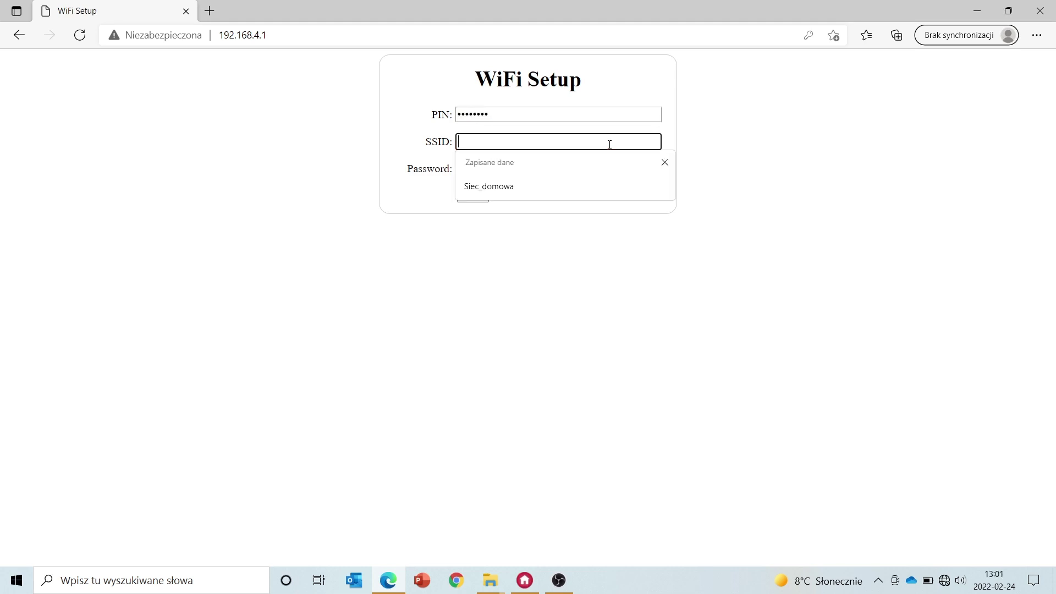
pyautogui.write('Sie')
pyautogui.press('BackSpace')
pyautogui.press('BackSpace')
pyautogui.write('Siec_domowa')
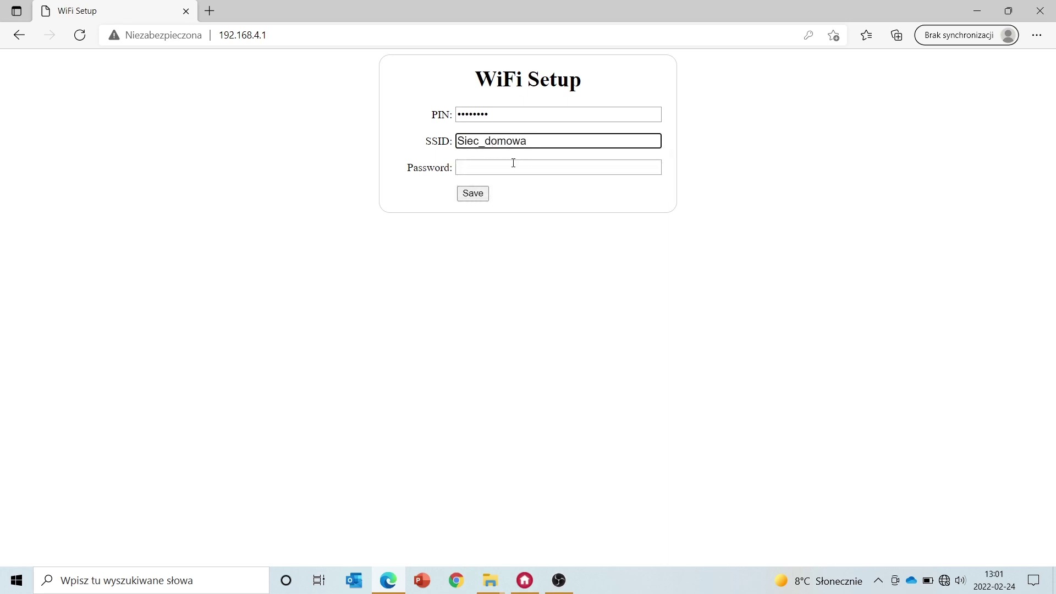
pyautogui.click(511, 163)
pyautogui.write('1')
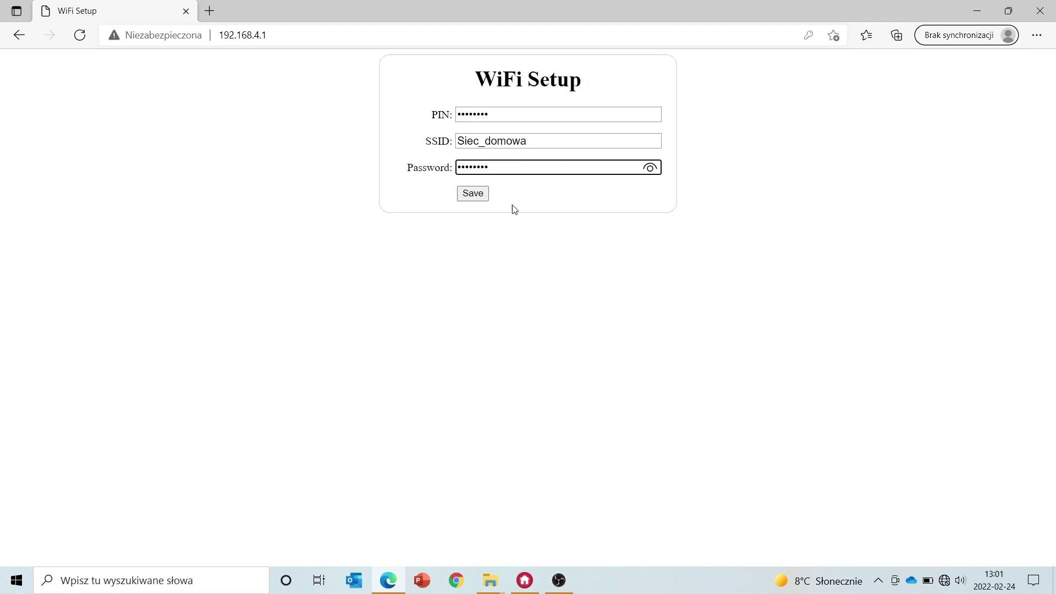
pyautogui.click(478, 197)
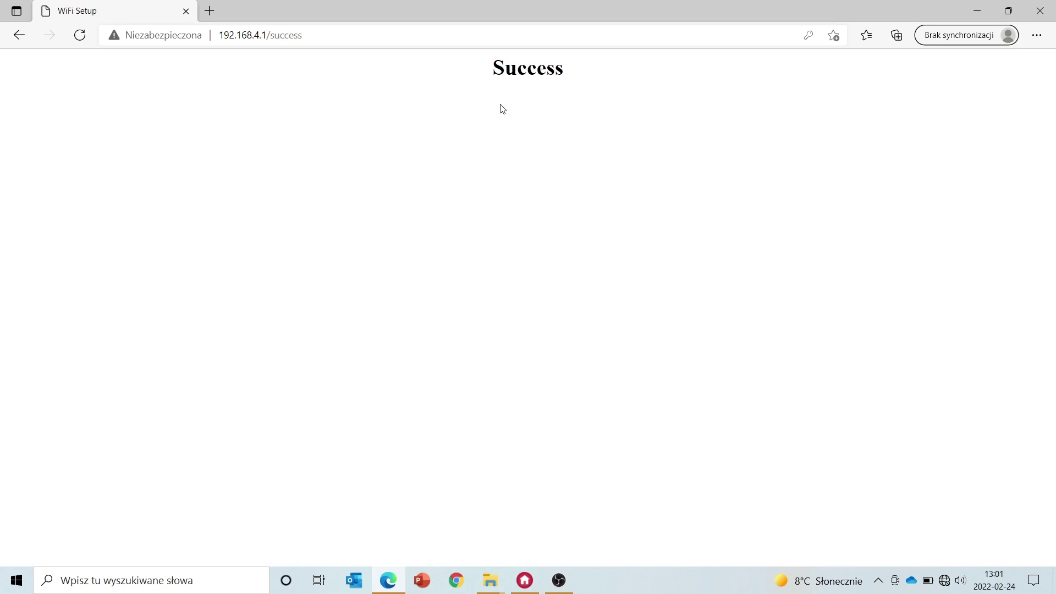
pyautogui.click(978, 9)
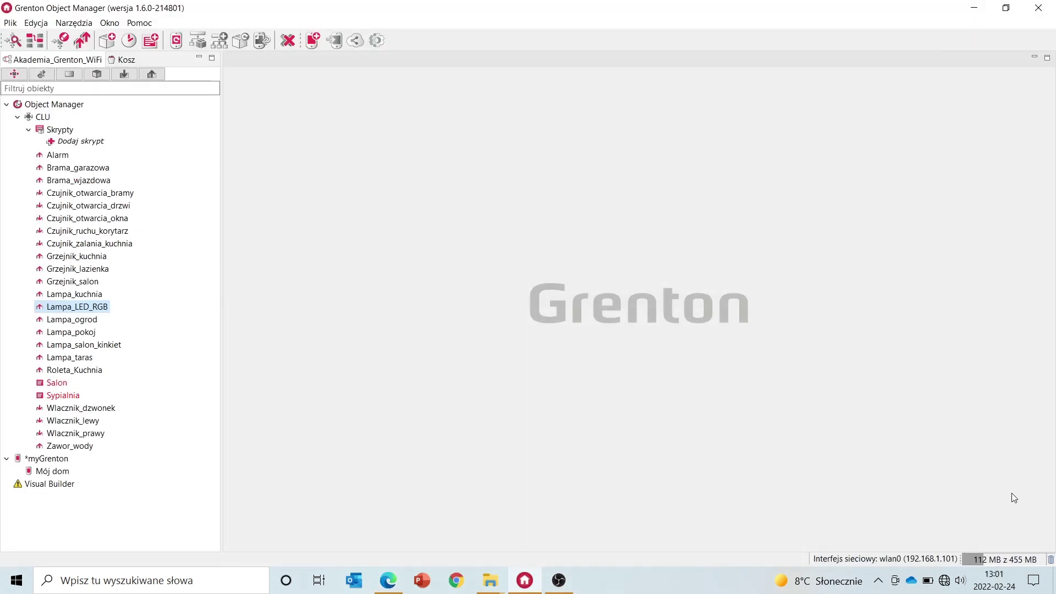
# Connect the PC to the Siec_domowa Wi-Fi network
pyautogui.click(944, 580)
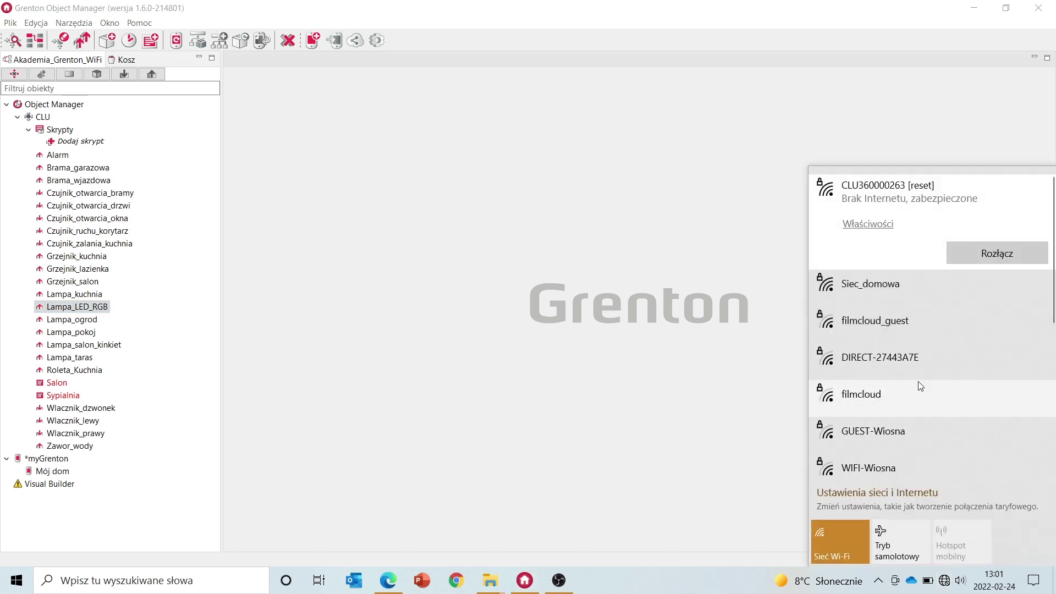
pyautogui.click(905, 297)
pyautogui.click(969, 288)
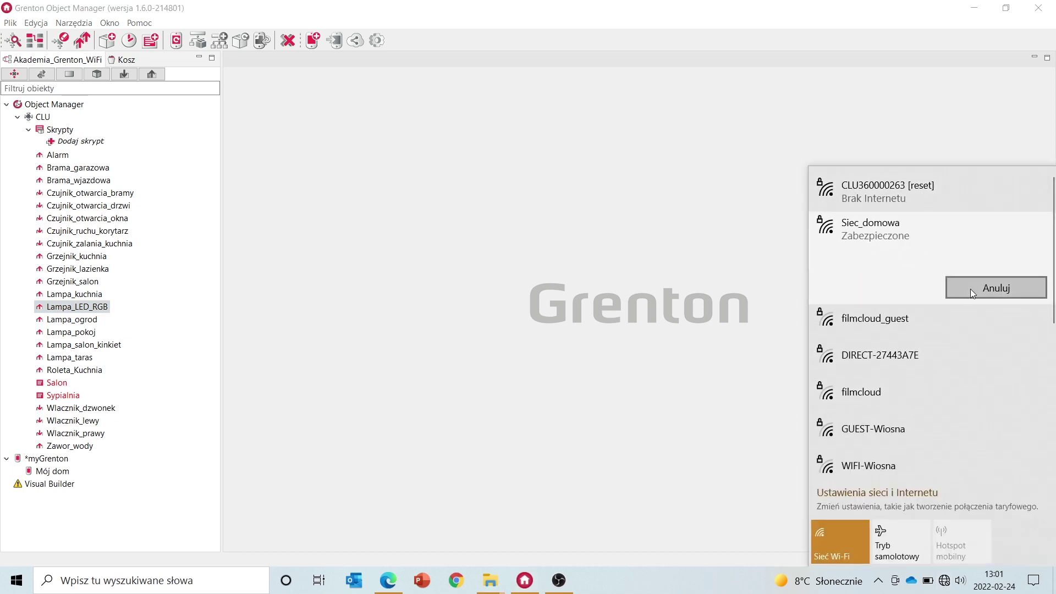
pyautogui.click(605, 344)
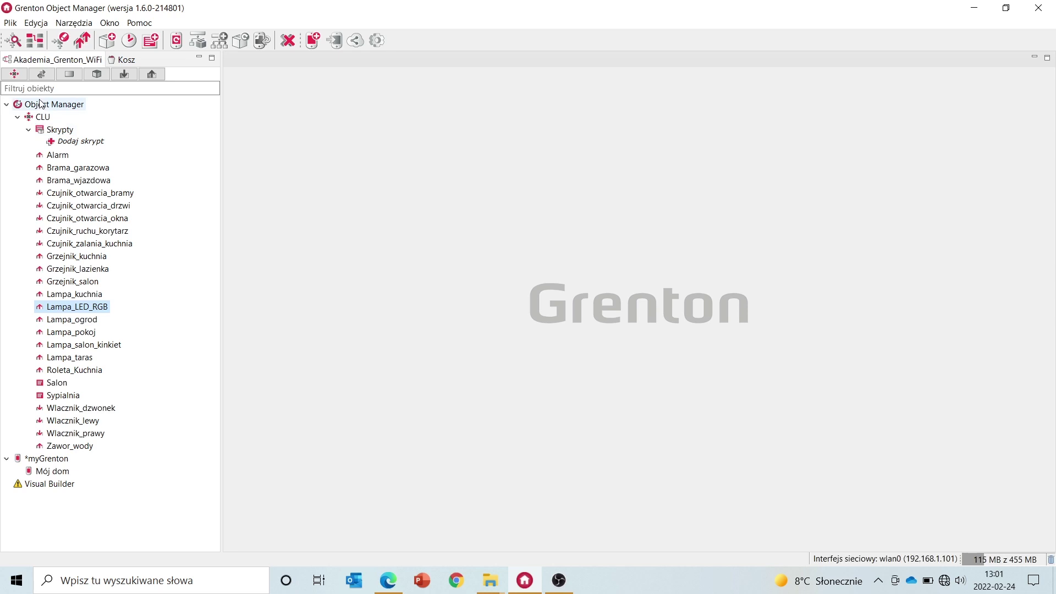
# Search for CLUs starting from IP 192.168.1.200
pyautogui.click(14, 41)
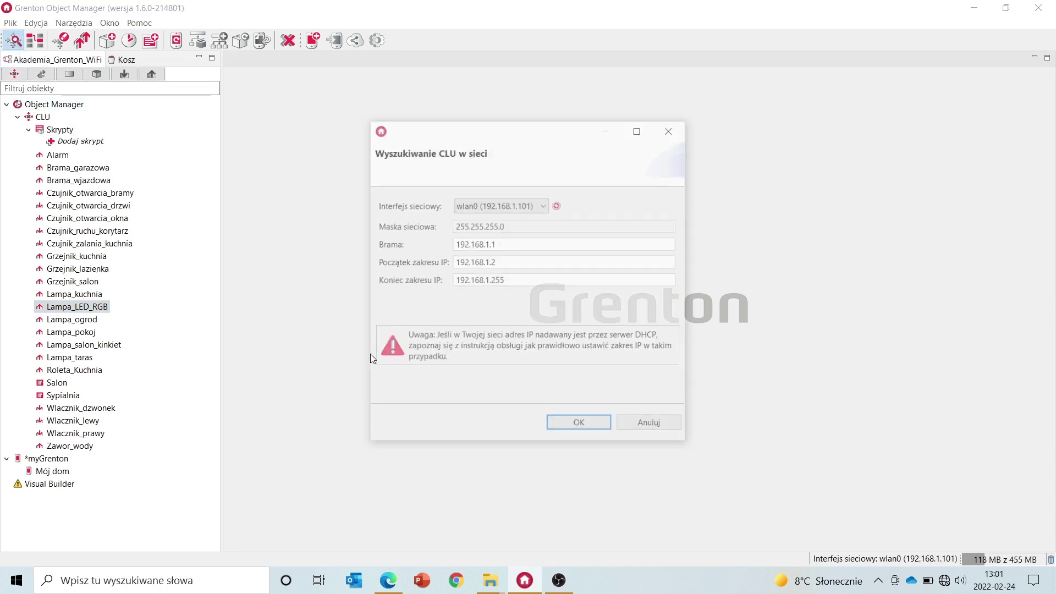
pyautogui.click(523, 262)
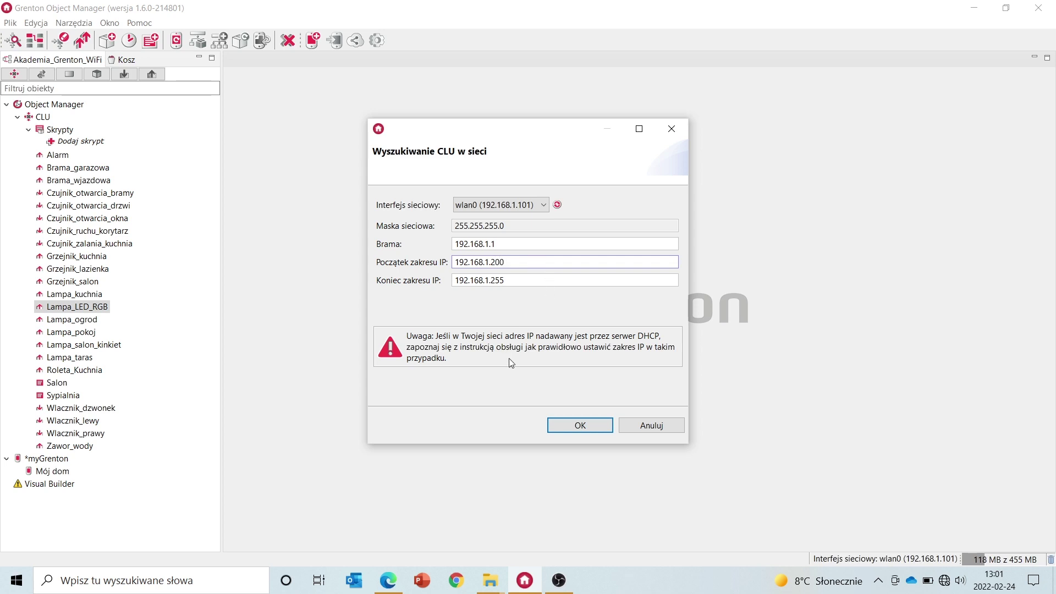
pyautogui.click(585, 433)
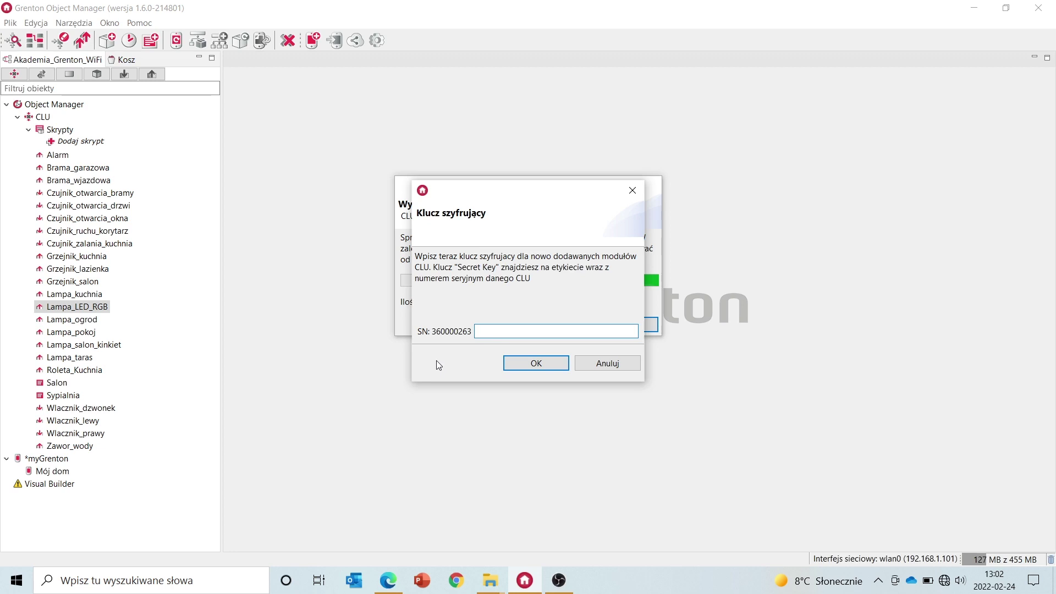
# Enter the CLU's encryption key and add the discovered CLUs to the project, confirming the configuration clear
pyautogui.write('1234567')
pyautogui.click(533, 365)
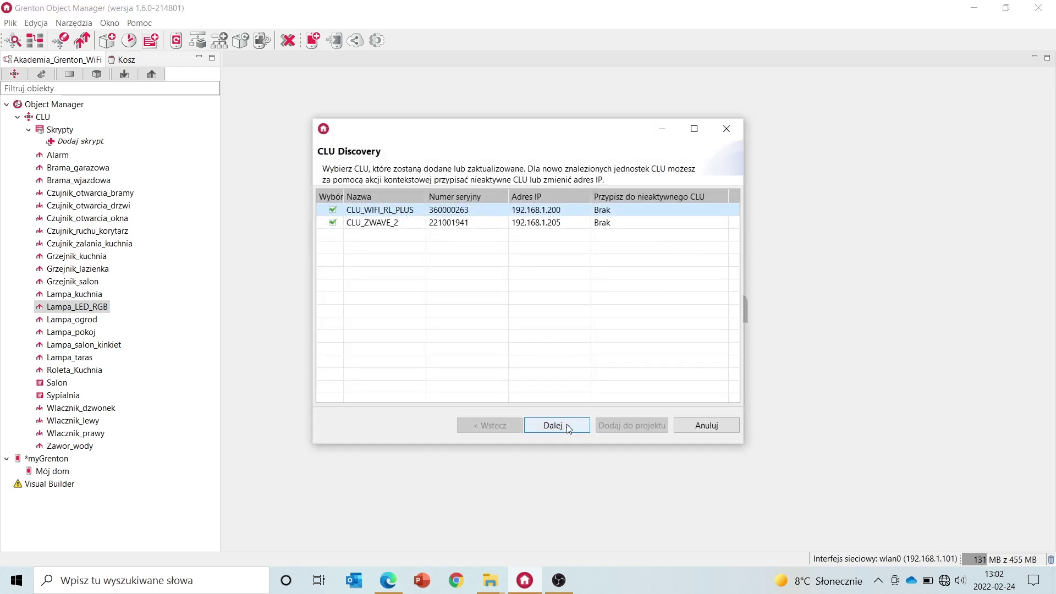
pyautogui.click(568, 426)
pyautogui.click(631, 427)
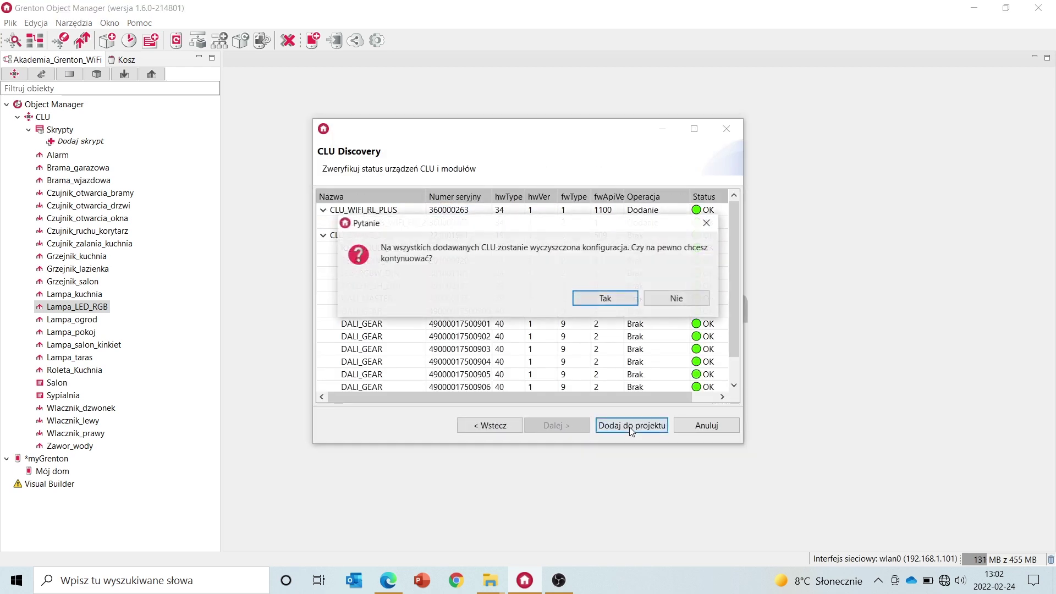
pyautogui.click(607, 299)
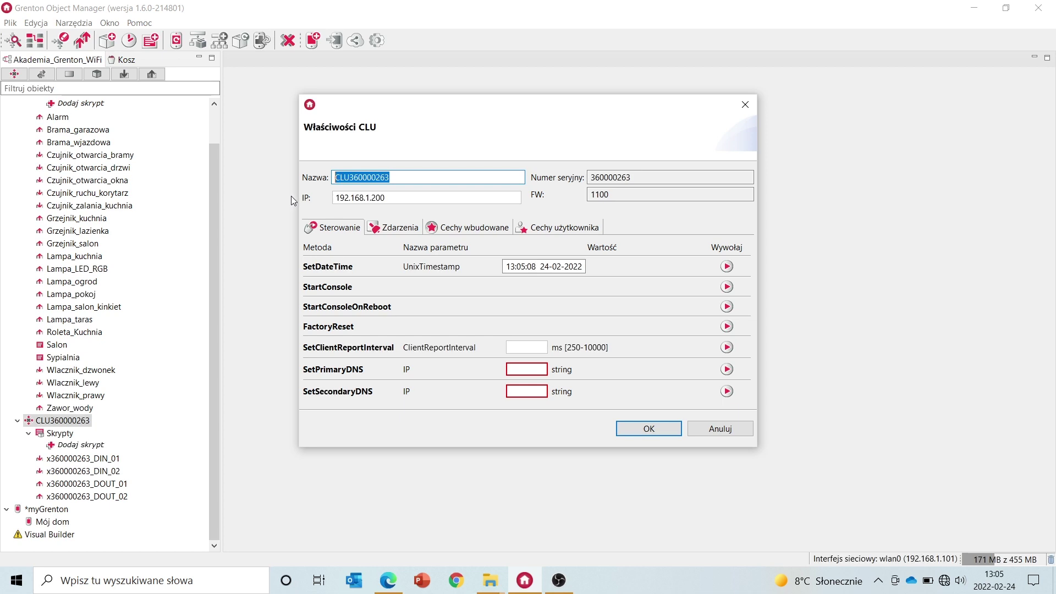
# Name the CLU Relay_okno_salon and set its built-in UseCloud property to true
pyautogui.write('Relay_o')
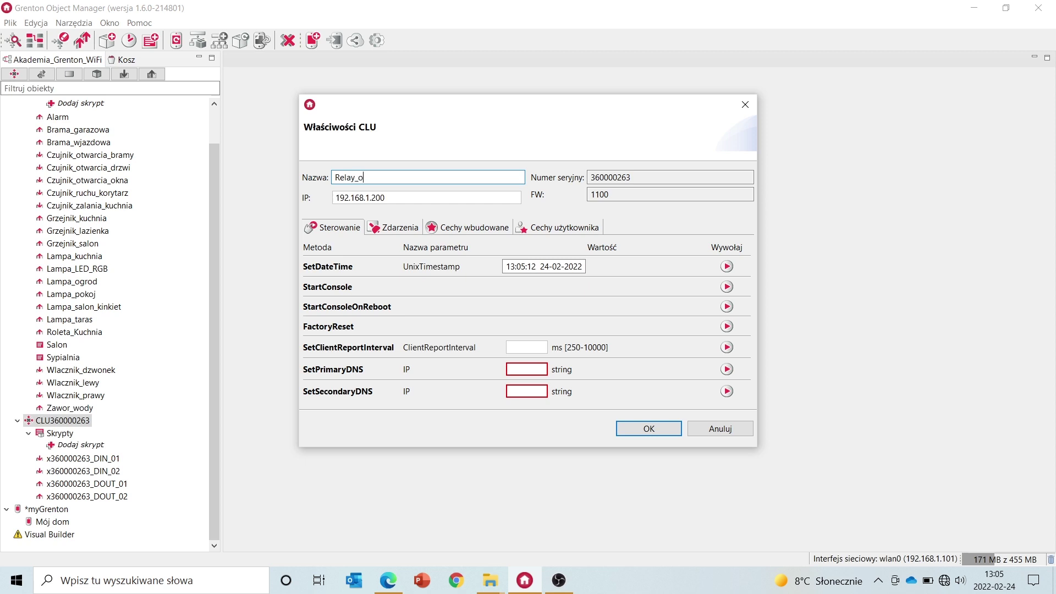
pyautogui.write('kno_salon')
pyautogui.click(462, 229)
pyautogui.scroll(-3, 445, 312)
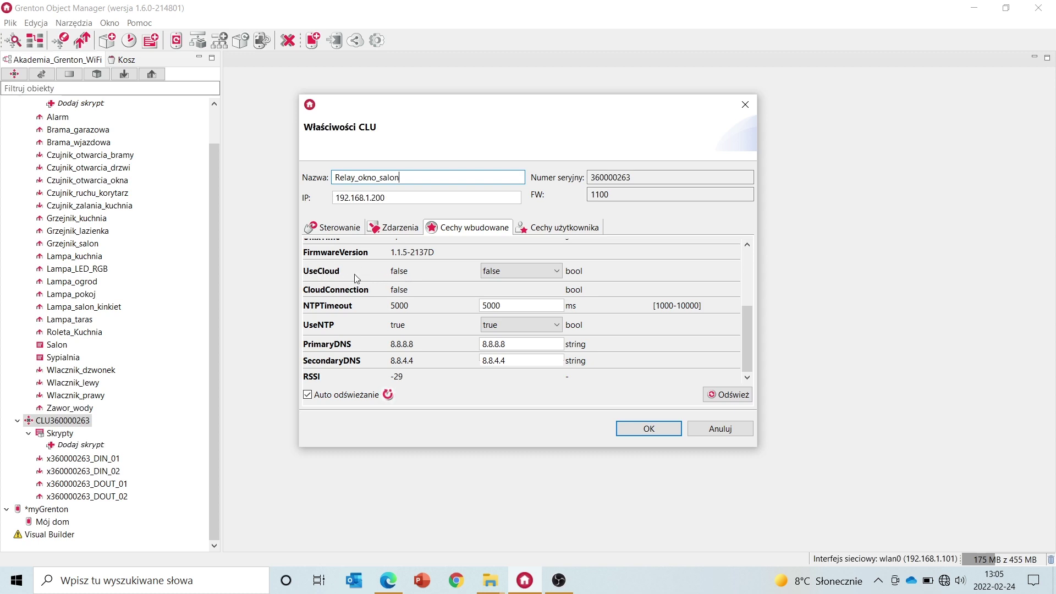
pyautogui.click(515, 271)
pyautogui.click(513, 294)
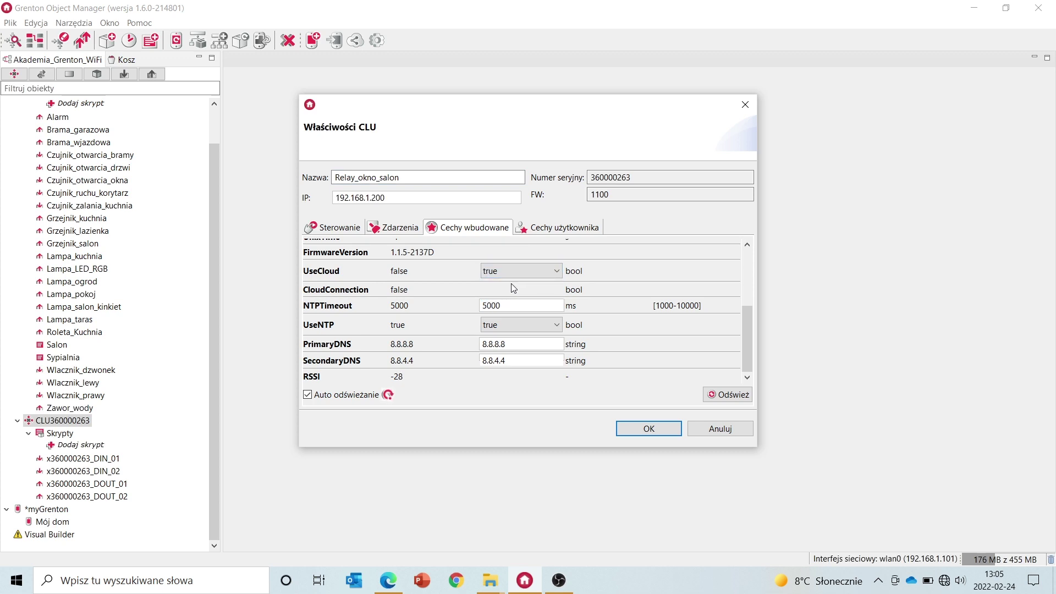
pyautogui.click(644, 428)
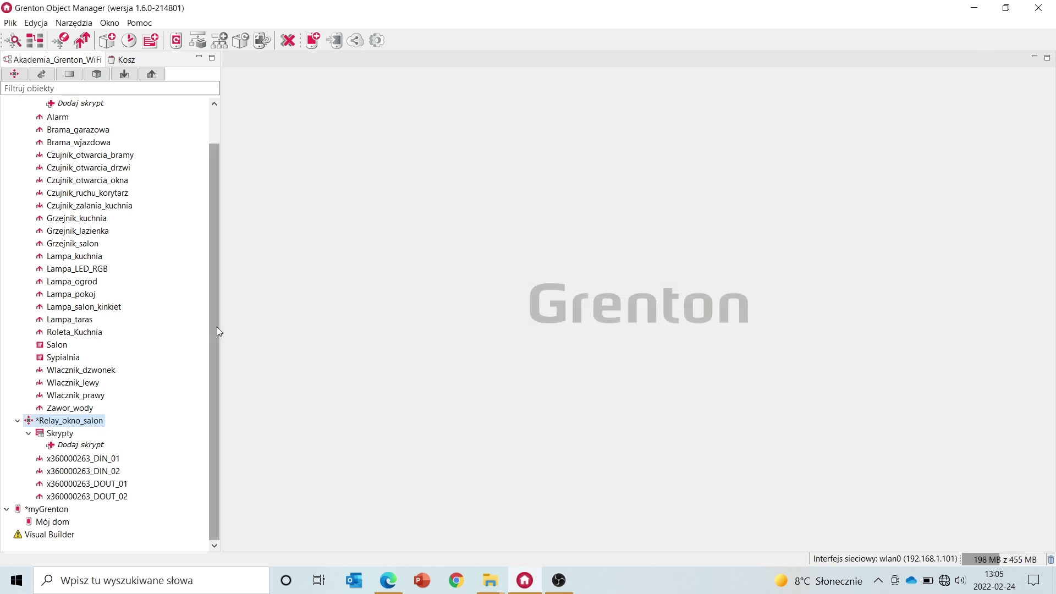
# Rename switch inputs DIN_01 to wlacznik_okno_p and DIN_02 to wlacznik_okno_l
pyautogui.doubleClick(117, 460)
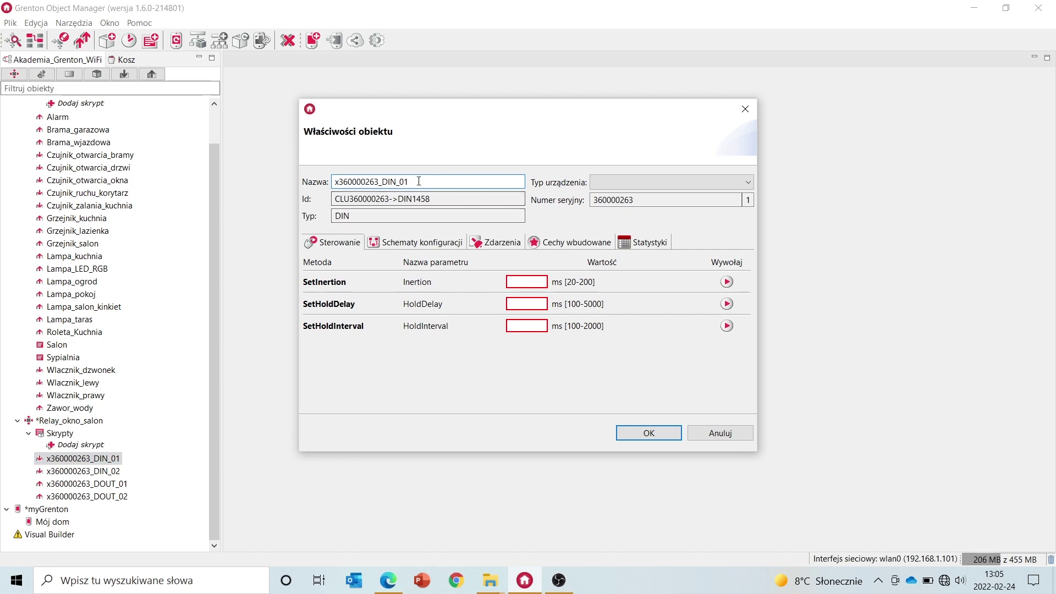
pyautogui.moveTo(418, 181); pyautogui.dragTo(252, 182)
pyautogui.write('wlacznik_')
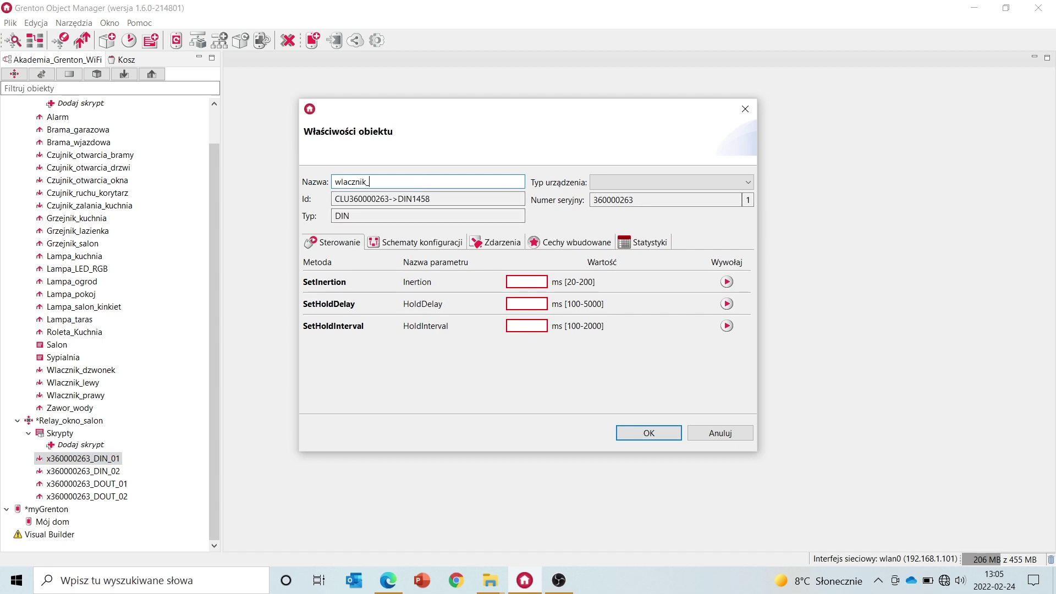
pyautogui.write('okn')
pyautogui.moveTo(407, 186); pyautogui.dragTo(281, 194)
pyautogui.hotkey('ctrl', 'c')
pyautogui.click(642, 430)
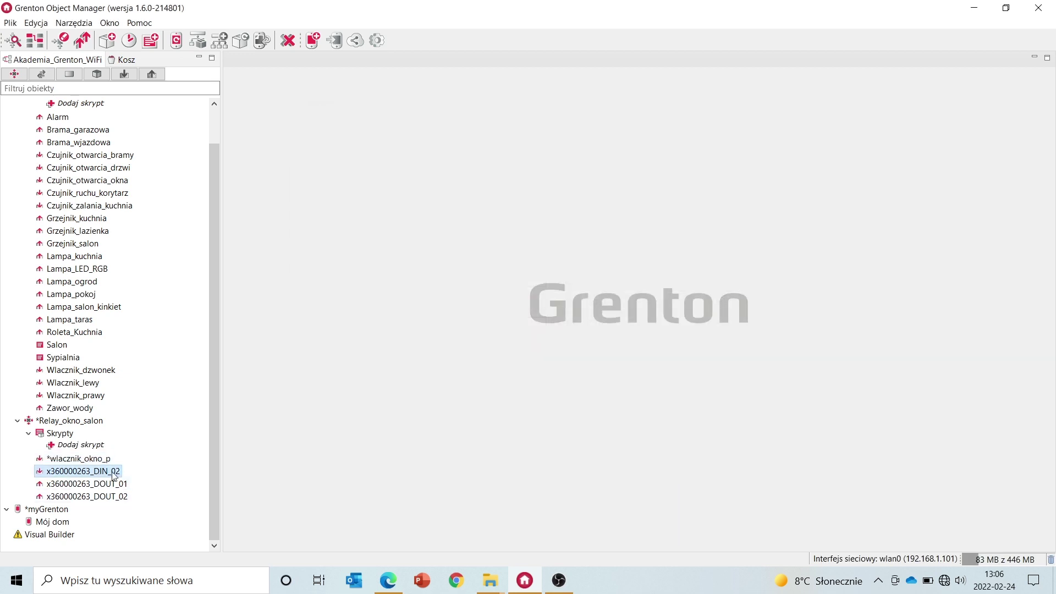
pyautogui.doubleClick(113, 474)
pyautogui.hotkey('ctrl', 'v')
pyautogui.press('BackSpace')
pyautogui.write('l')
pyautogui.click(637, 433)
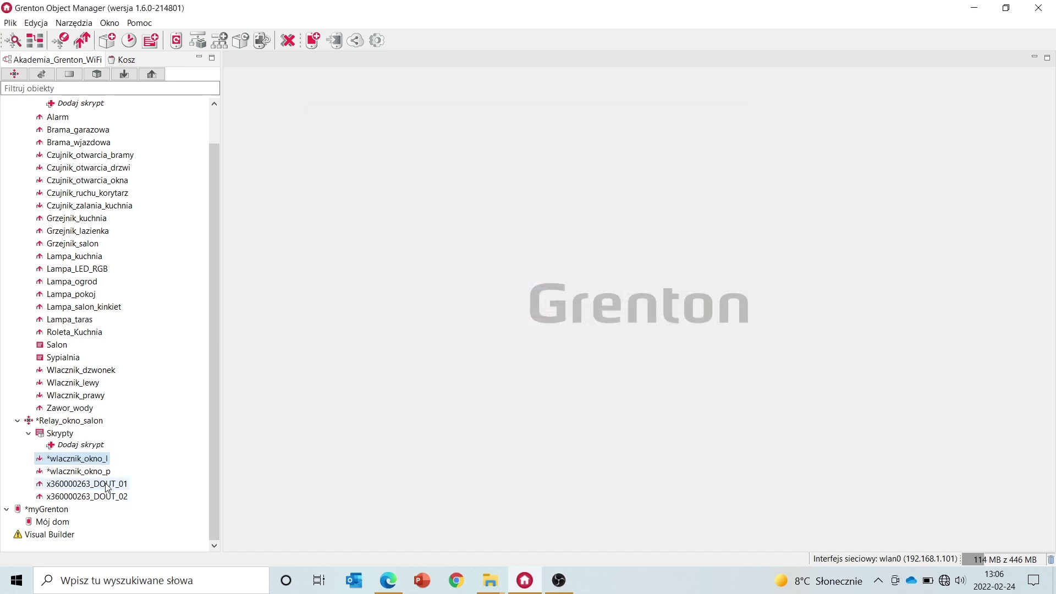
# Rename outputs DOUT_01 and DOUT_02 to Lampa_salon_1 and Lampa_salon_2
pyautogui.click(109, 485)
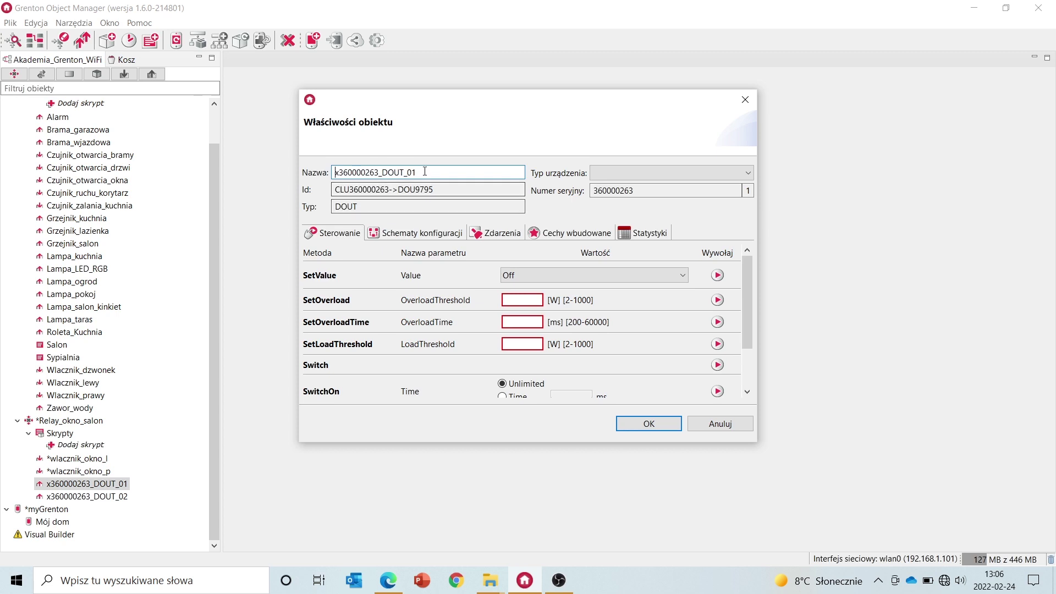
pyautogui.write('Lampa_salon_1')
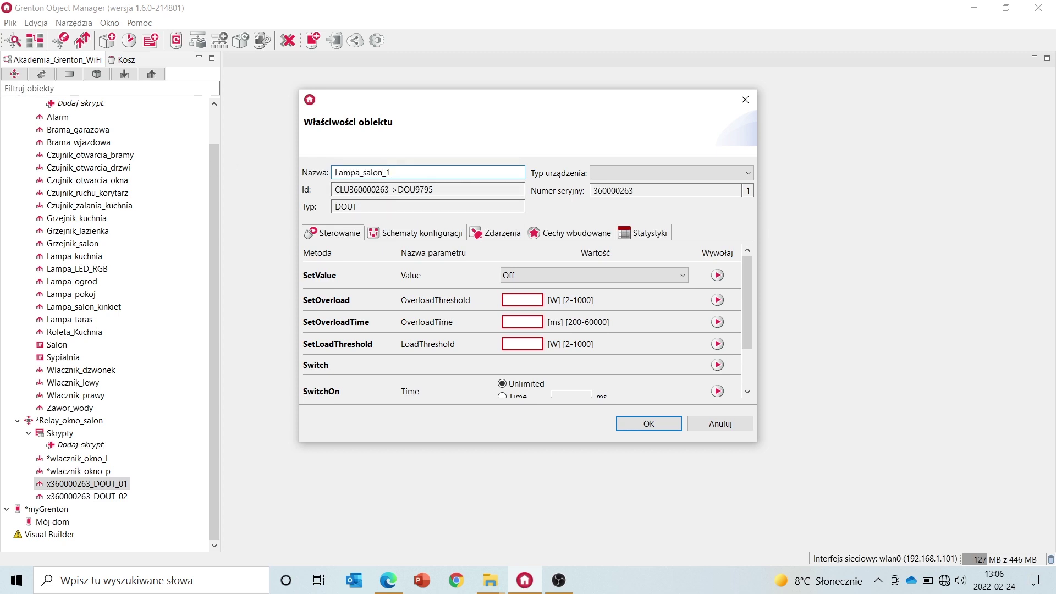
pyautogui.click(649, 423)
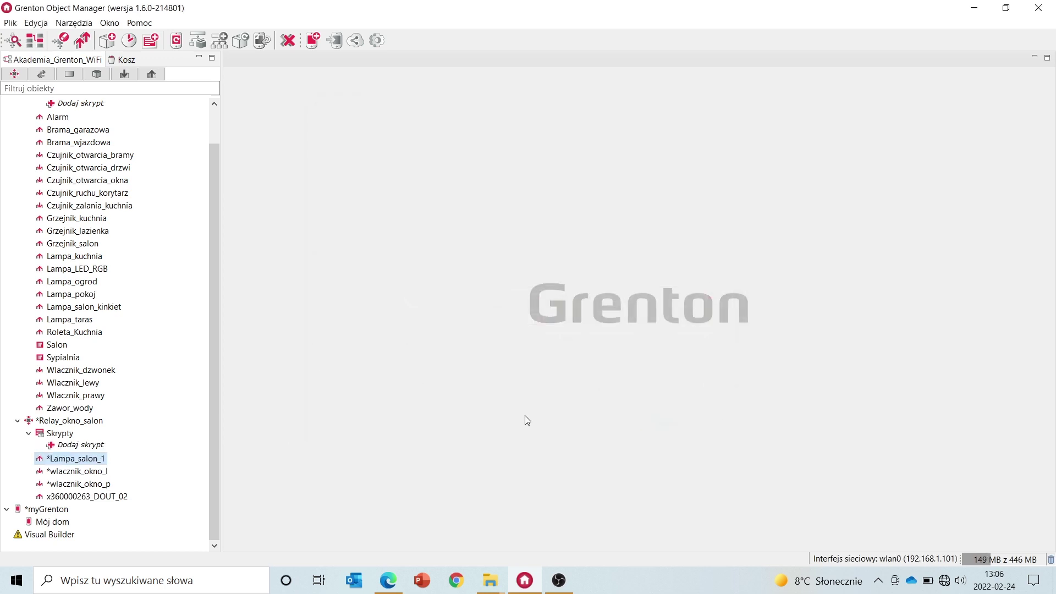
pyautogui.click(107, 496)
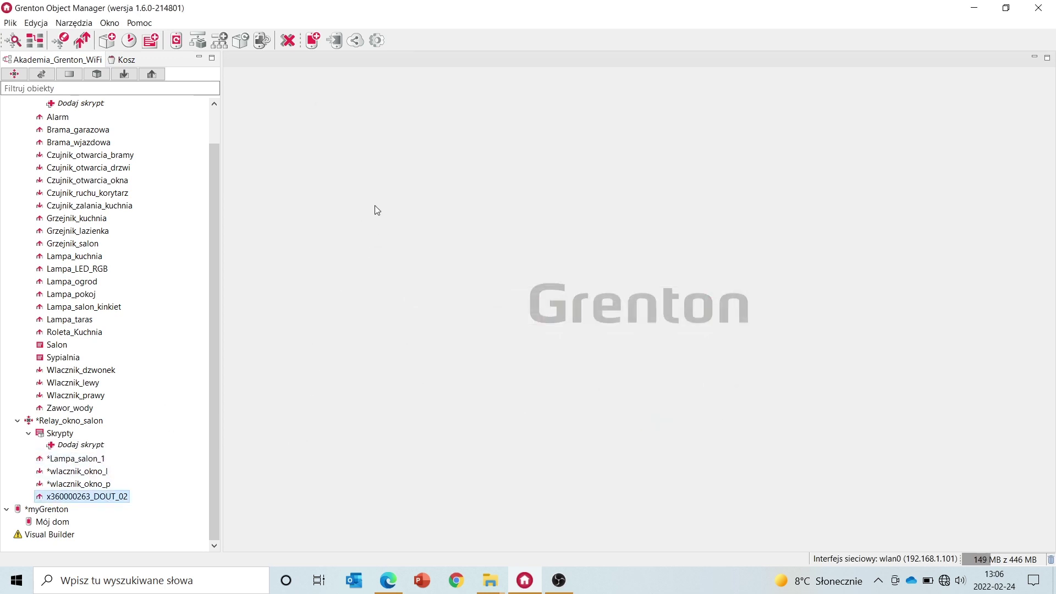
pyautogui.moveTo(431, 172); pyautogui.dragTo(330, 166)
pyautogui.write('La')
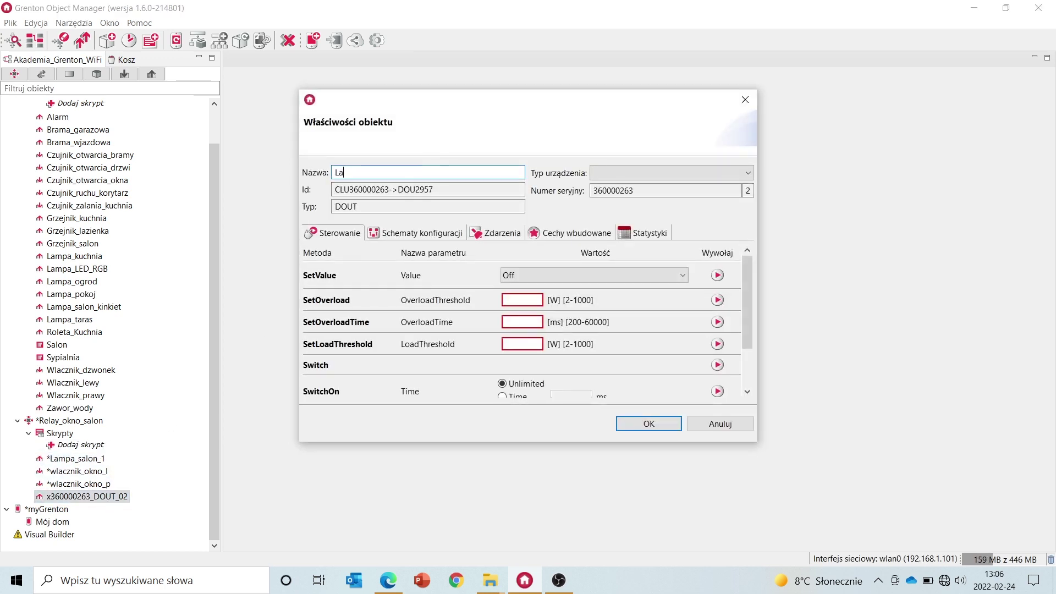
pyautogui.write('mpa_salon_2')
pyautogui.click(663, 426)
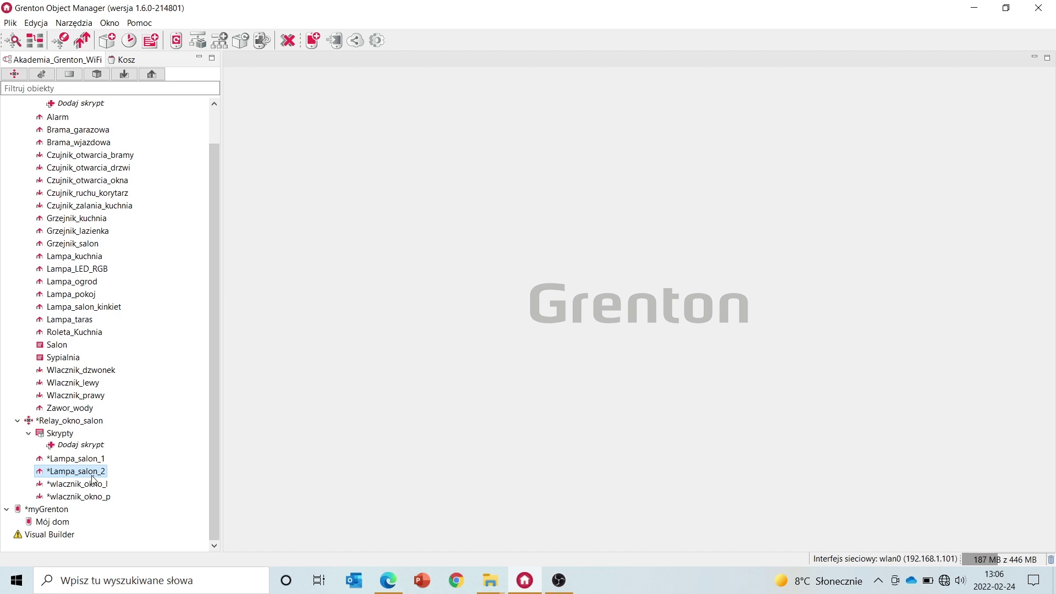
pyautogui.scroll(1, 99, 474)
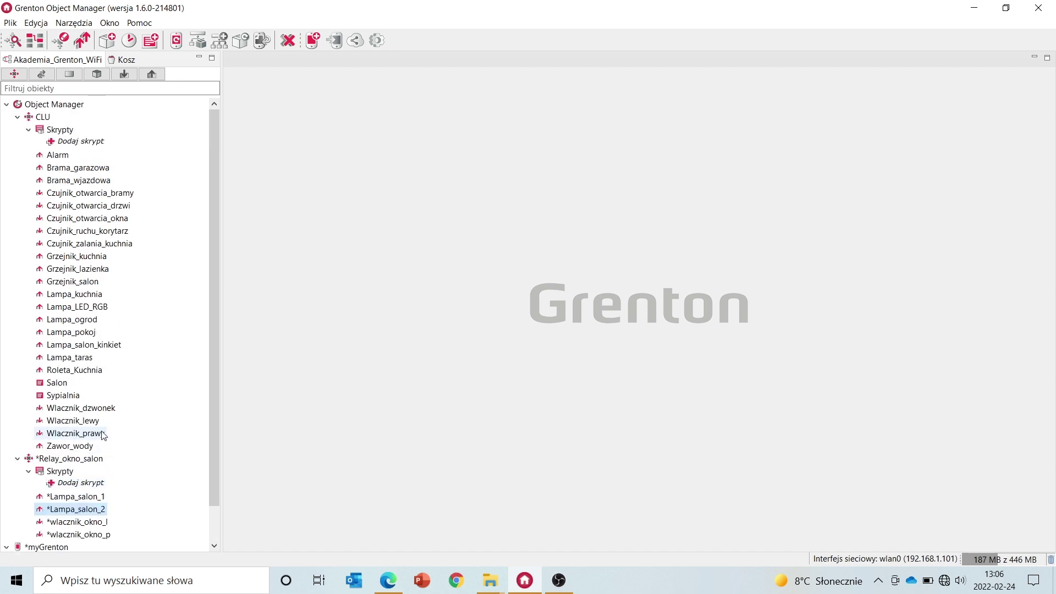
# Set Wlacznik_lewy's OnClick event to Lampa_salon_1 Switch(), replacing Lampa_ogrod
pyautogui.click(97, 421)
pyautogui.doubleClick(97, 421)
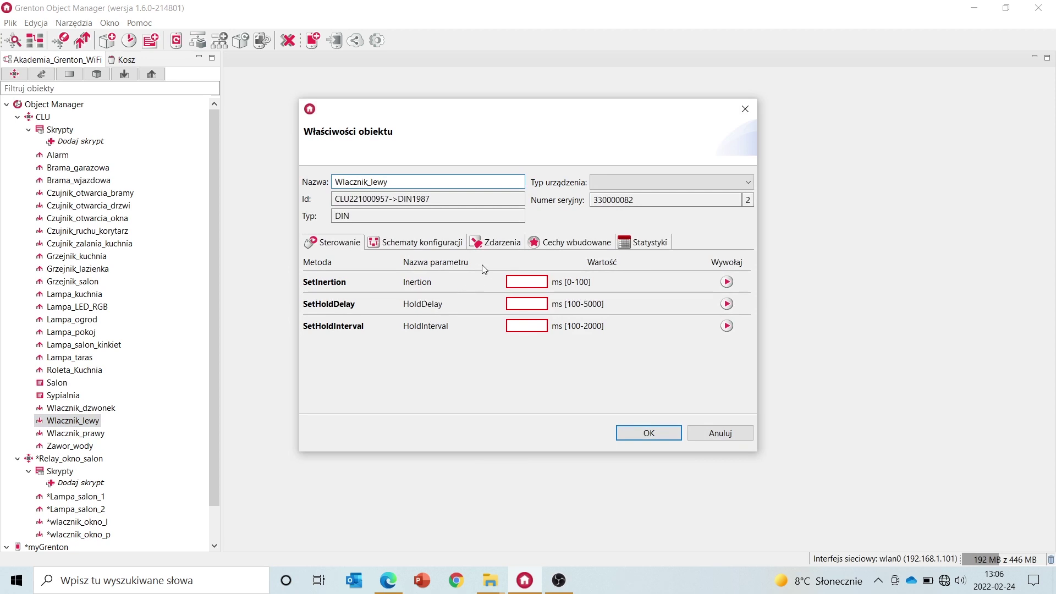
pyautogui.click(491, 245)
pyautogui.scroll(-1, 547, 372)
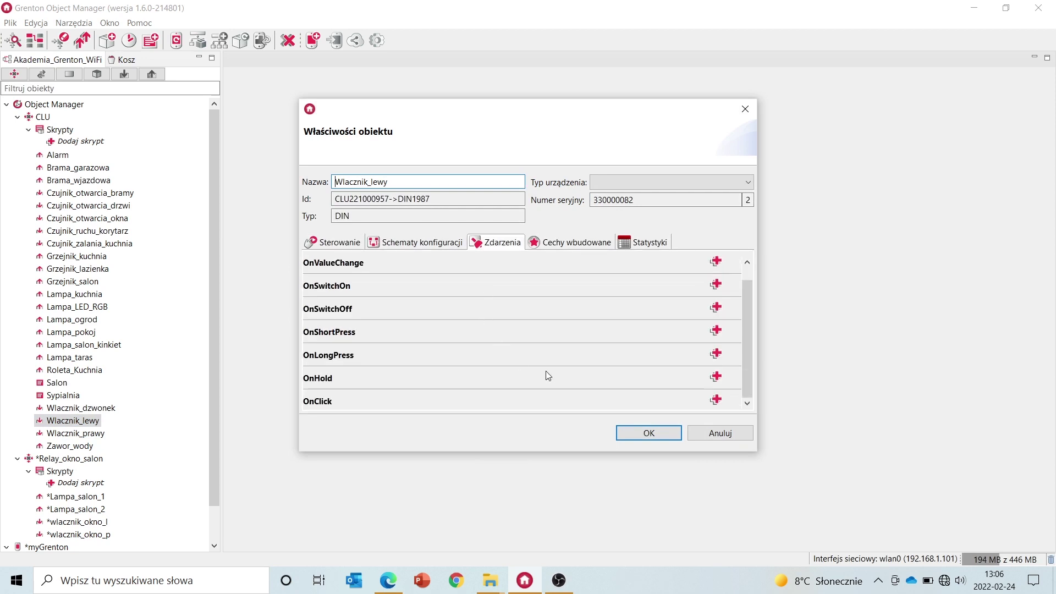
pyautogui.click(717, 401)
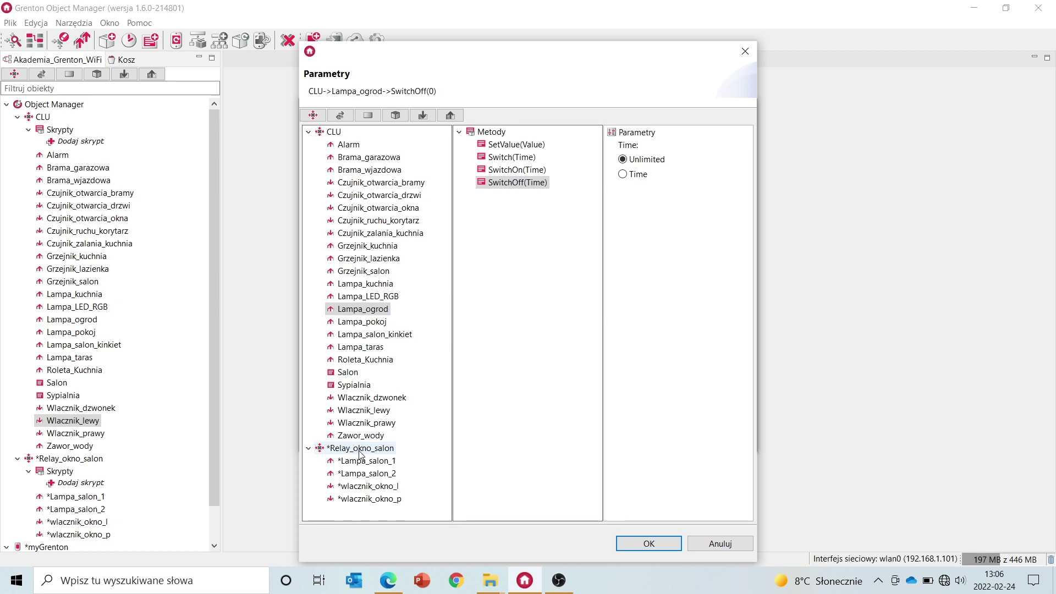
pyautogui.click(387, 465)
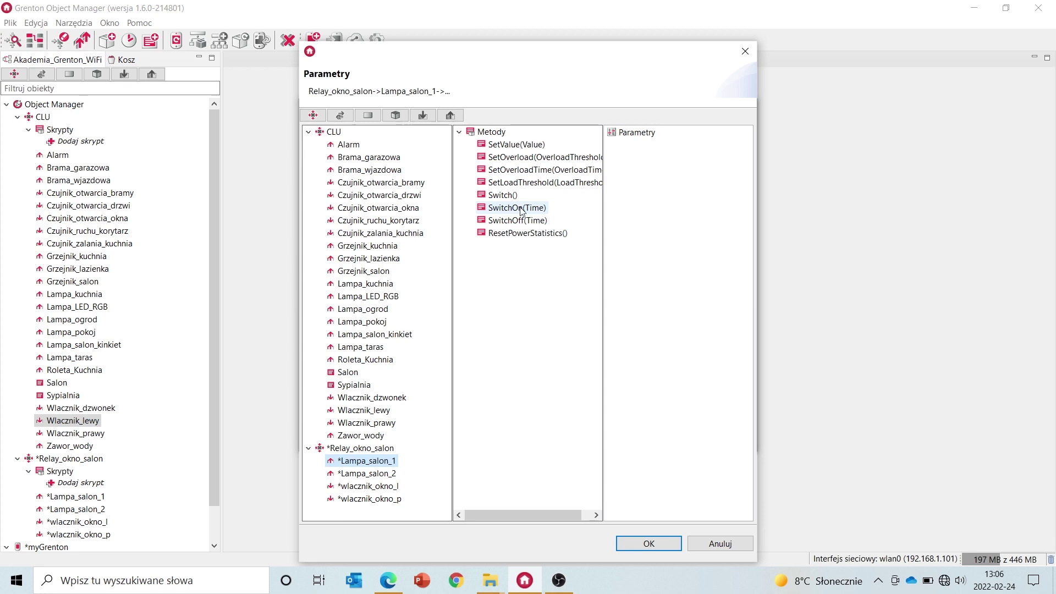
pyautogui.click(502, 195)
pyautogui.click(632, 542)
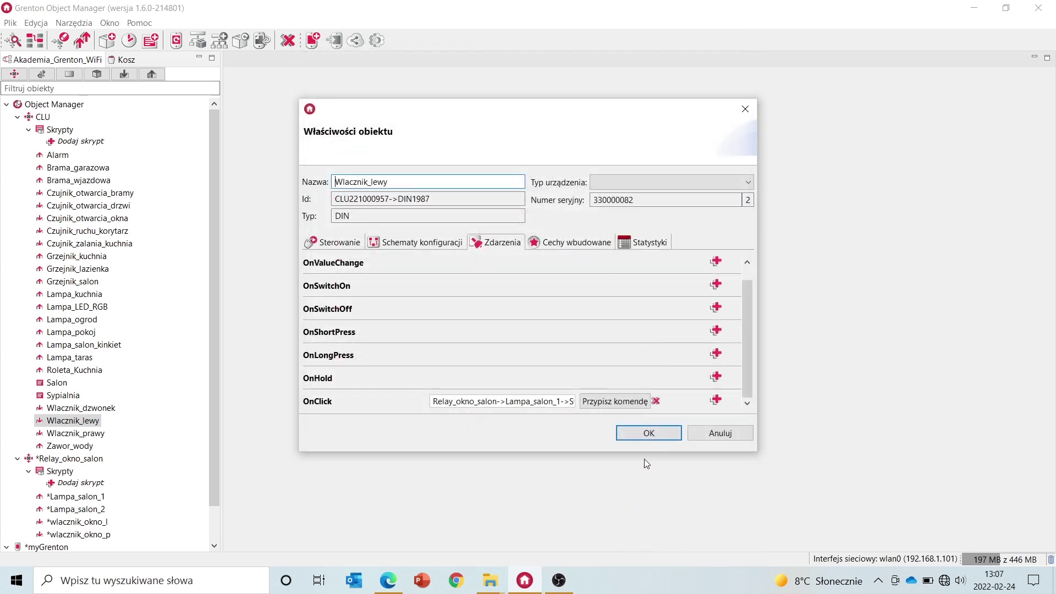
pyautogui.click(647, 432)
pyautogui.scroll(-1, 213, 431)
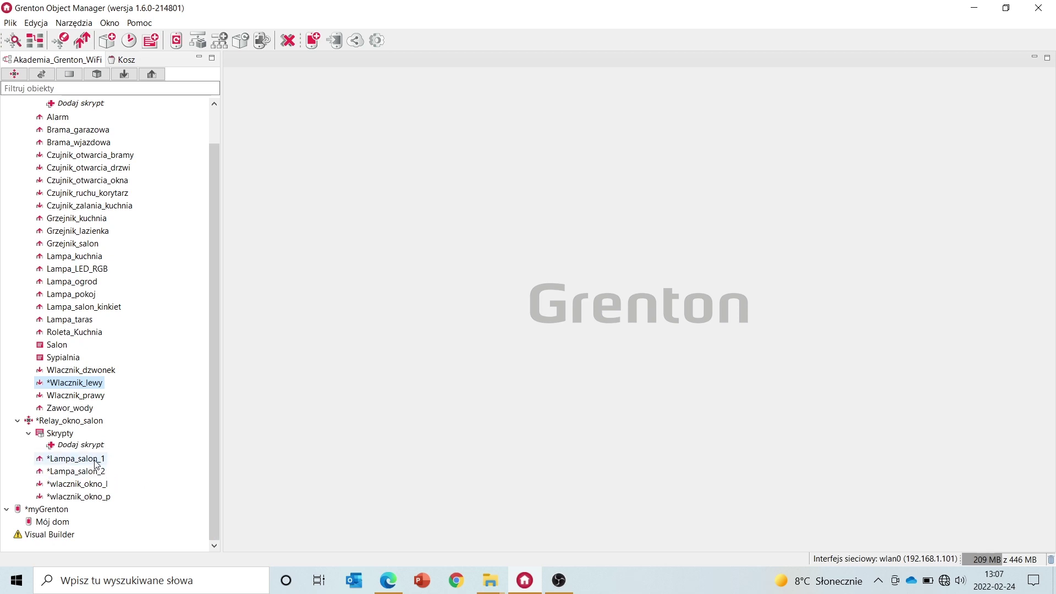
# Set wlacznik_okno_l's OnClick event to Lampa_salon_1 SwitchOn with unlimited time (0)
pyautogui.click(103, 483)
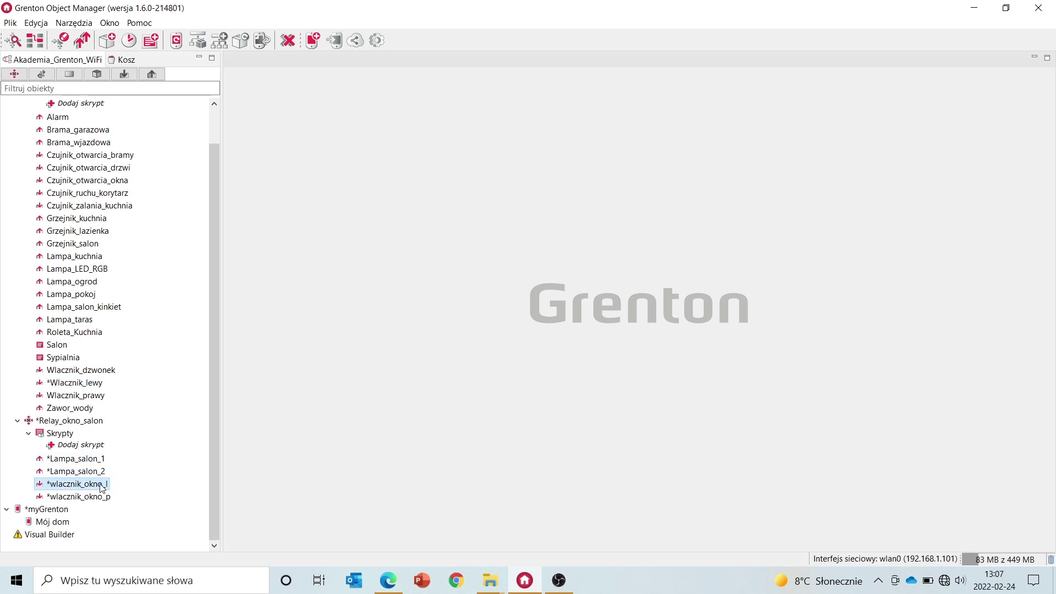
pyautogui.doubleClick(102, 485)
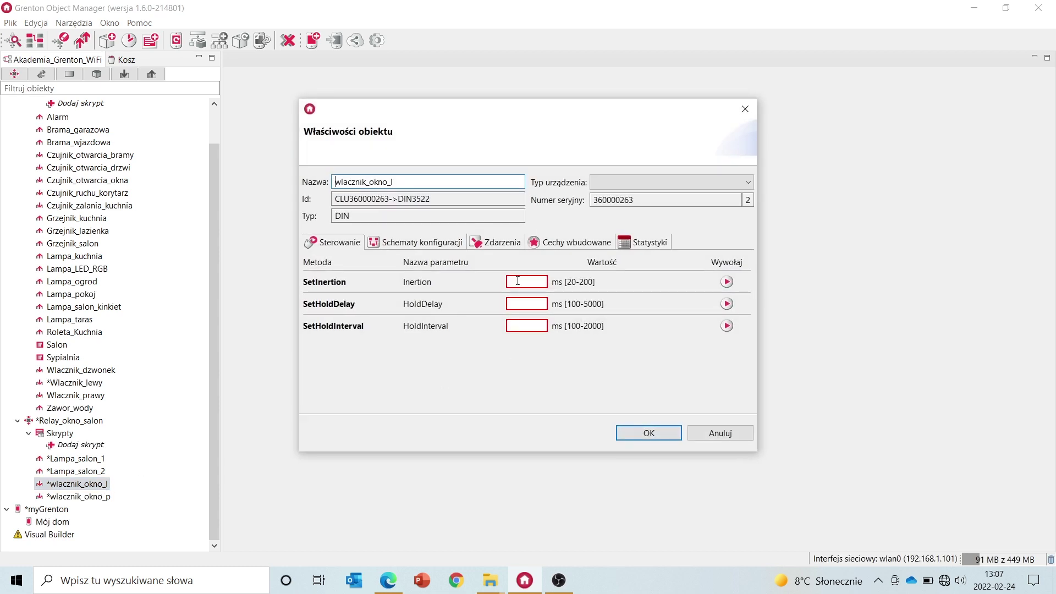
pyautogui.click(495, 243)
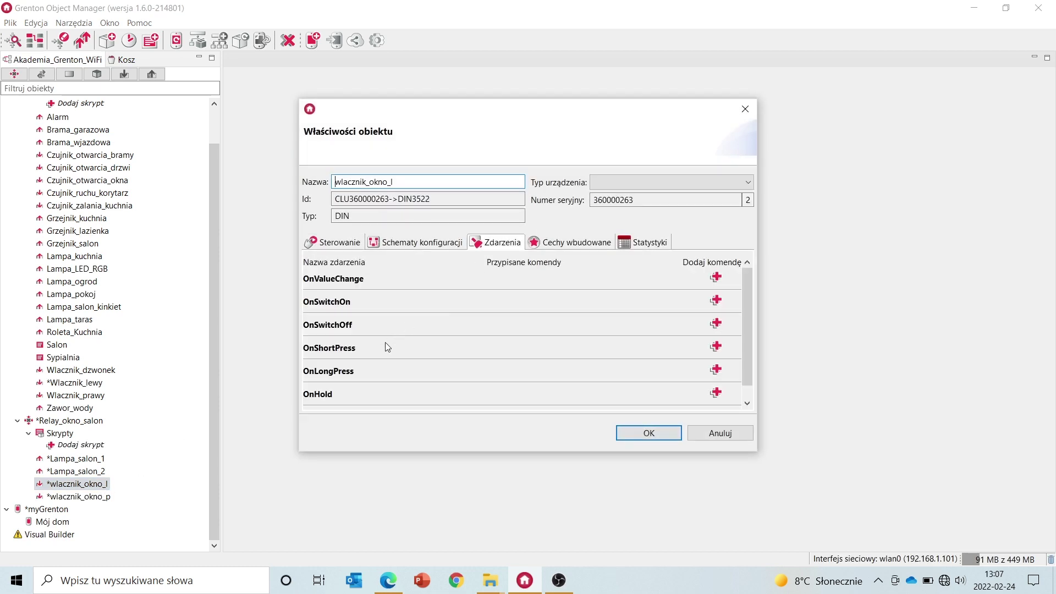
pyautogui.scroll(-1, 380, 350)
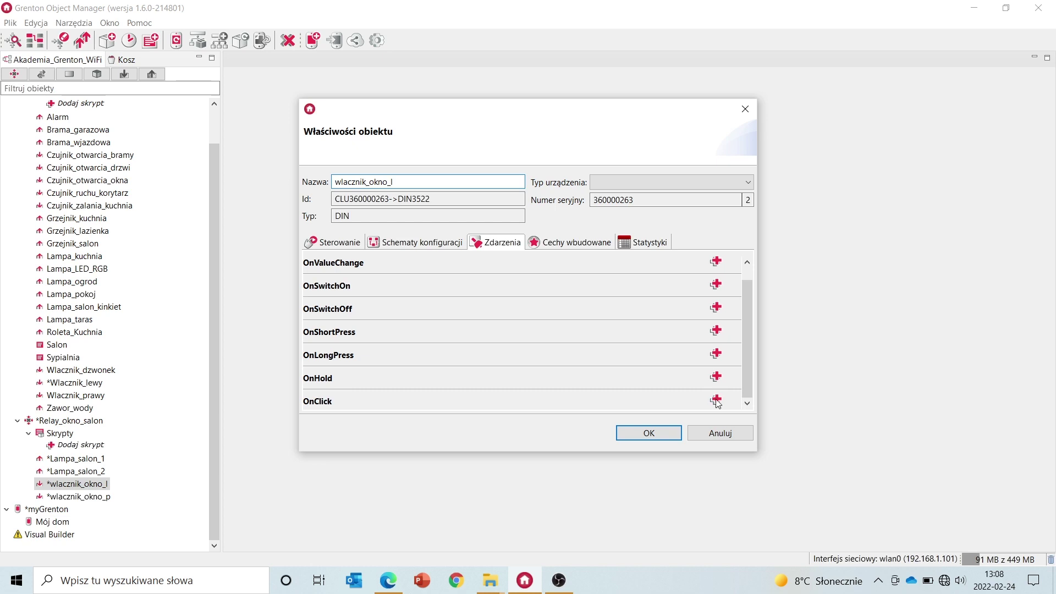
pyautogui.click(715, 400)
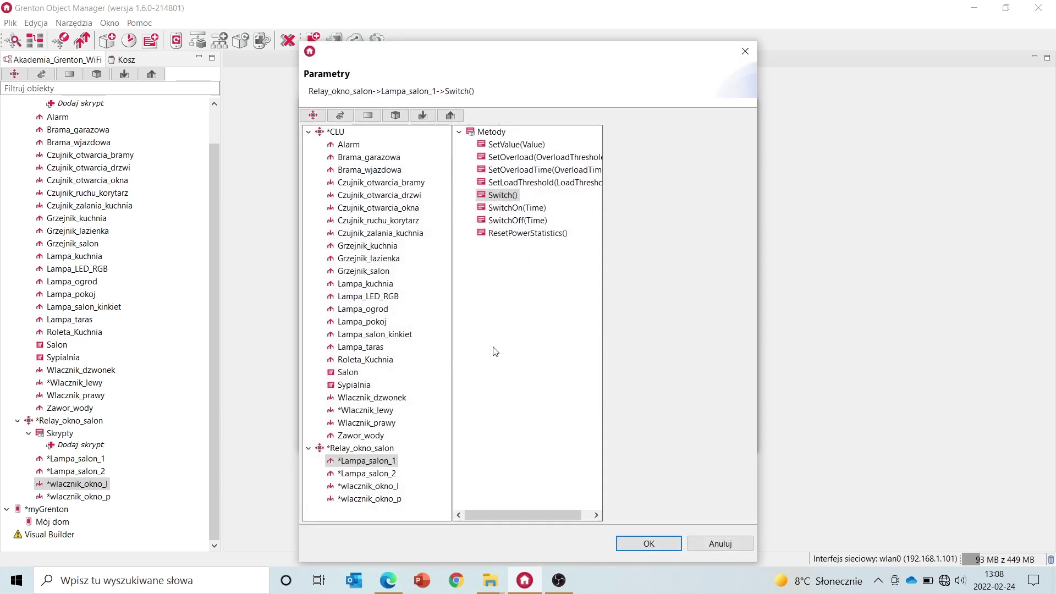
pyautogui.click(377, 461)
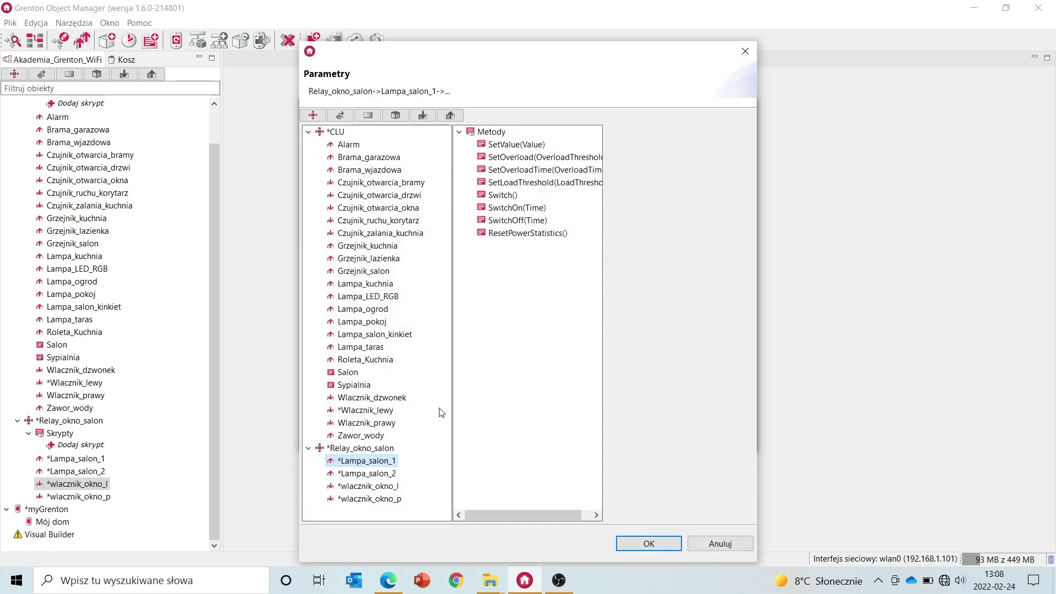
pyautogui.click(517, 209)
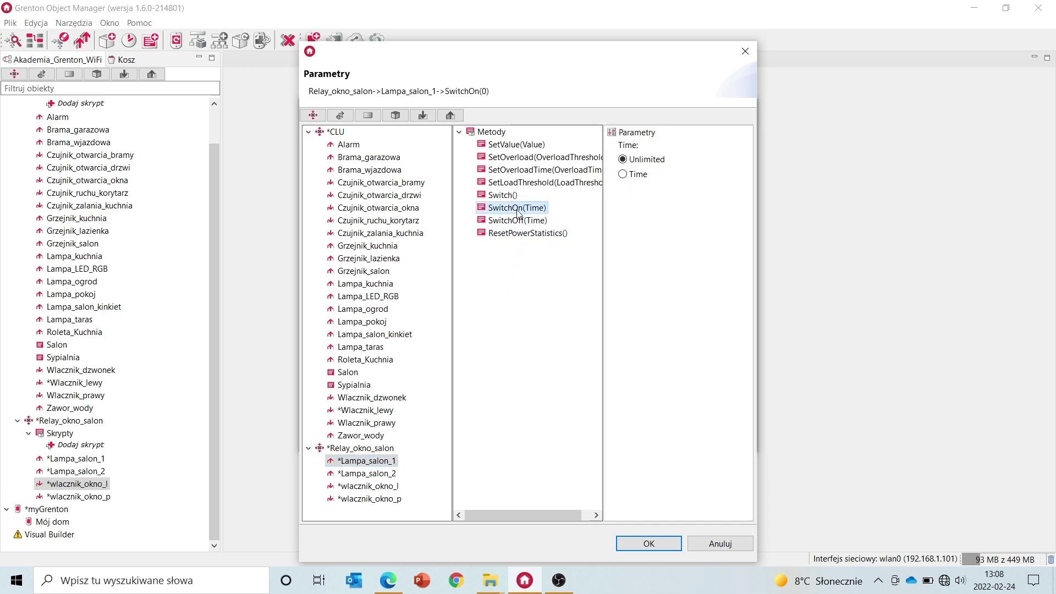
pyautogui.click(648, 543)
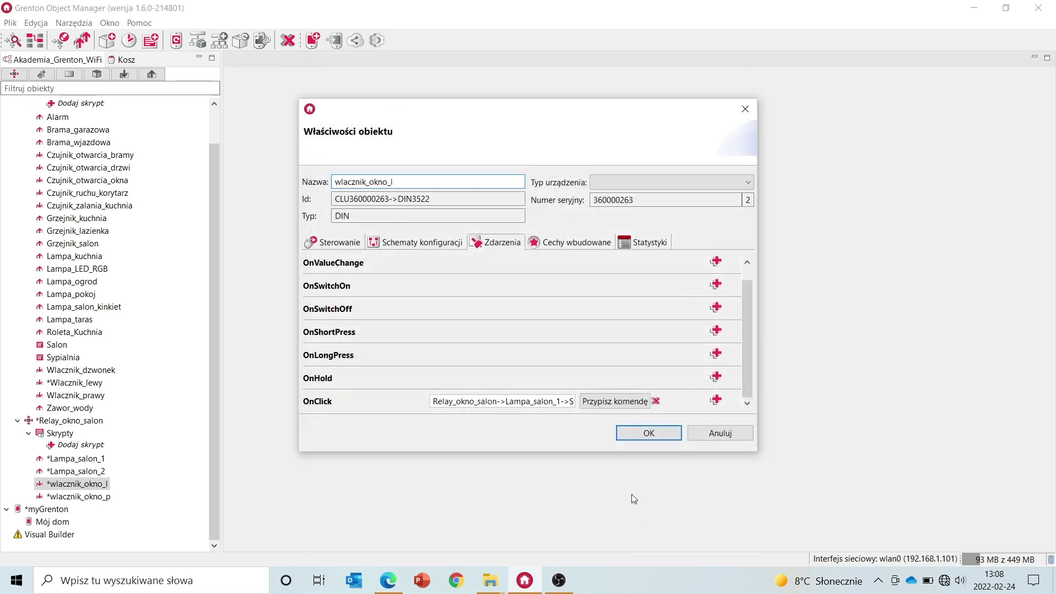
pyautogui.click(630, 433)
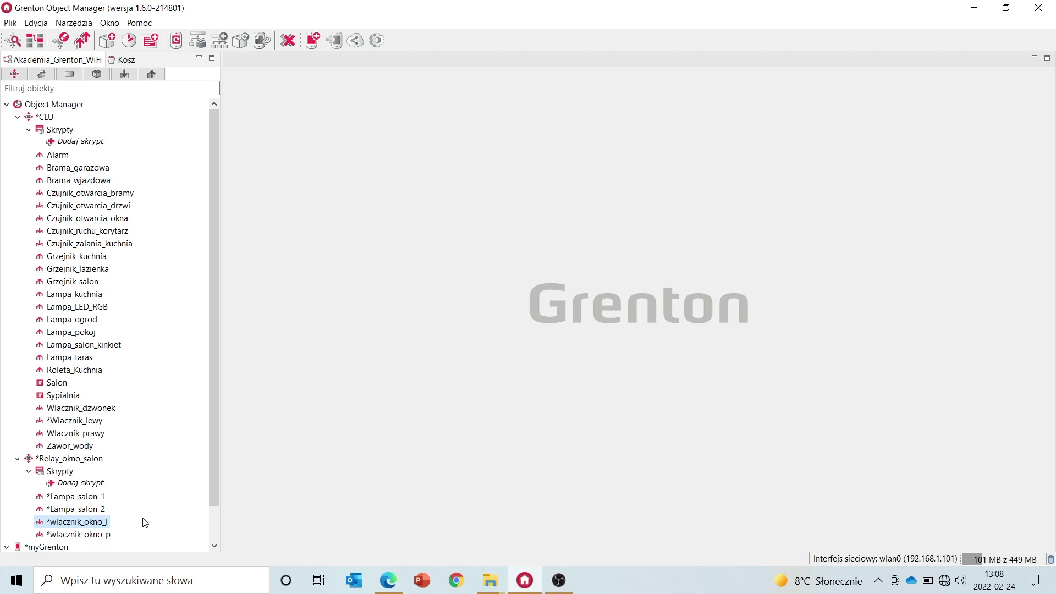
# Create Timer timer1 under Relay_okno_salon and set its initial Time to 1200 ms
pyautogui.click(81, 458)
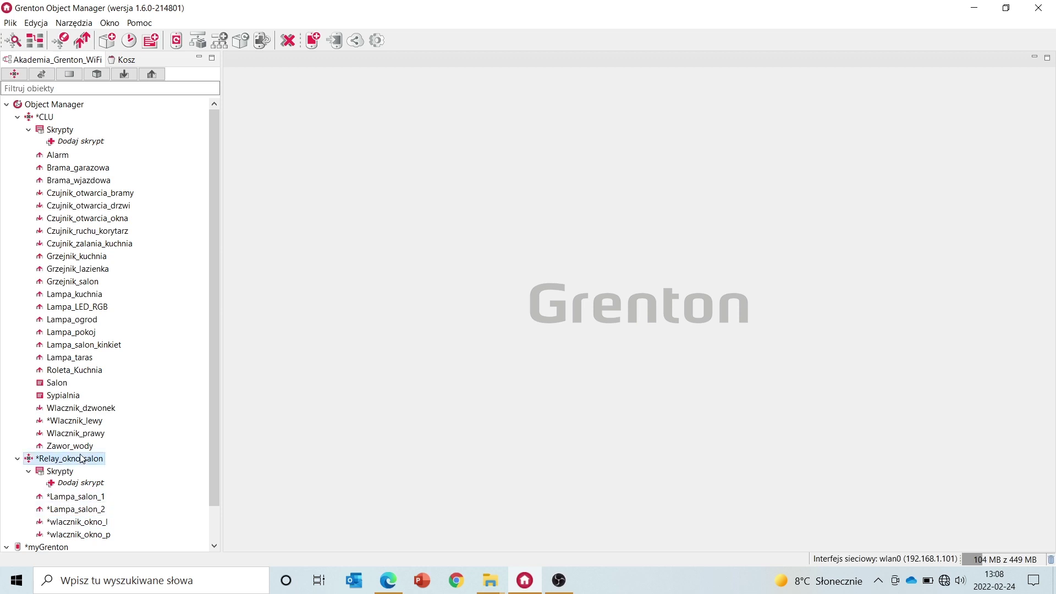
pyautogui.click(131, 40)
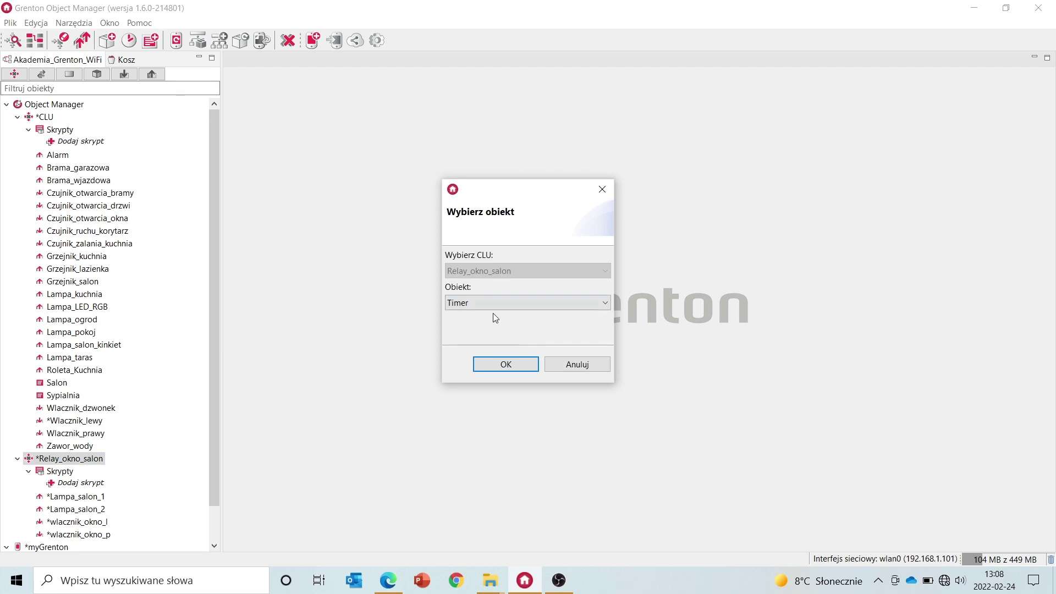
pyautogui.click(498, 364)
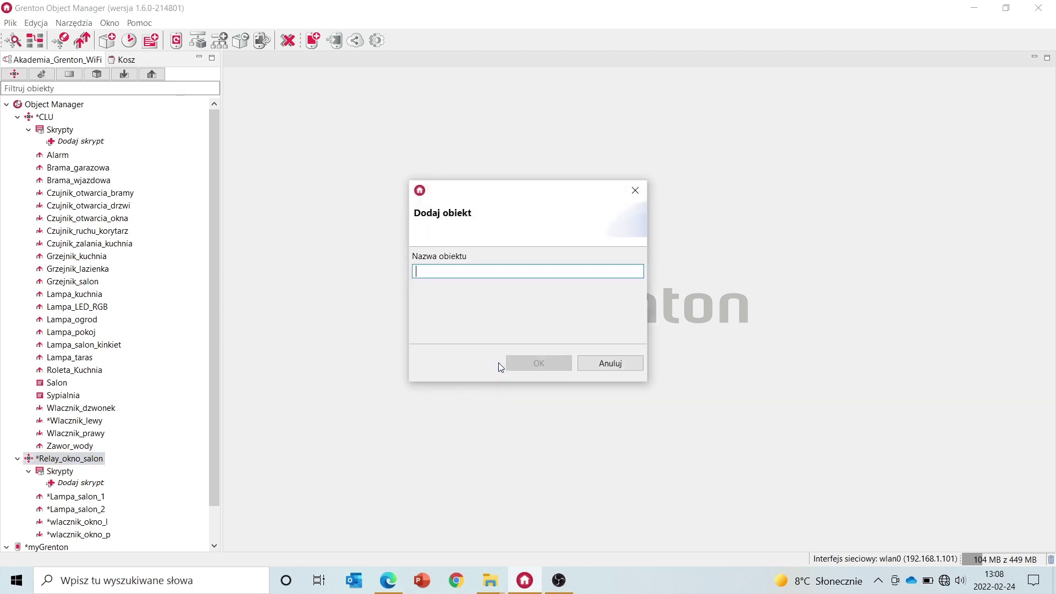
pyautogui.write('tier')
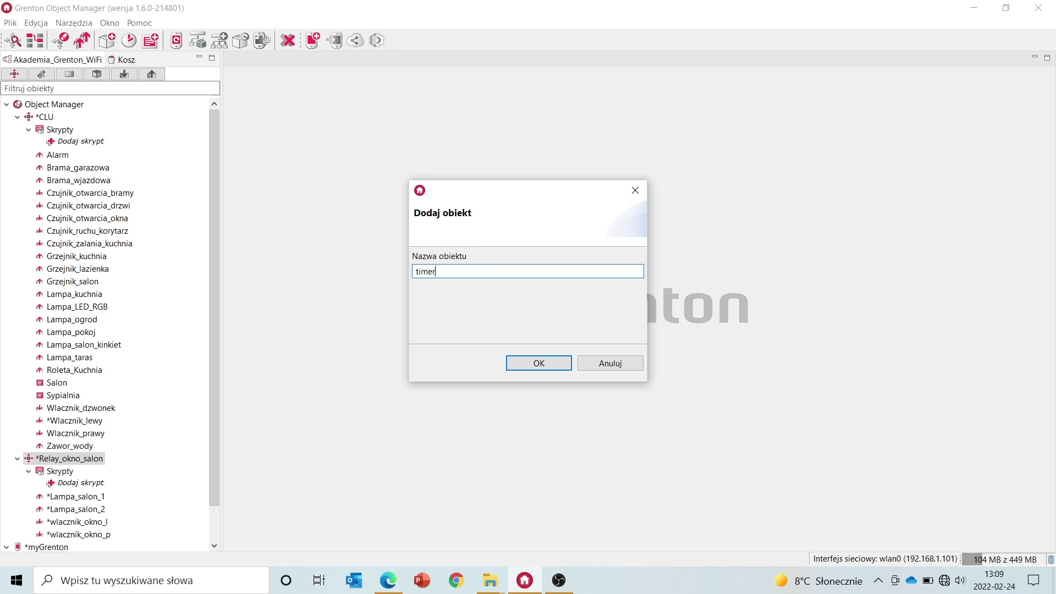
pyautogui.press('Return')
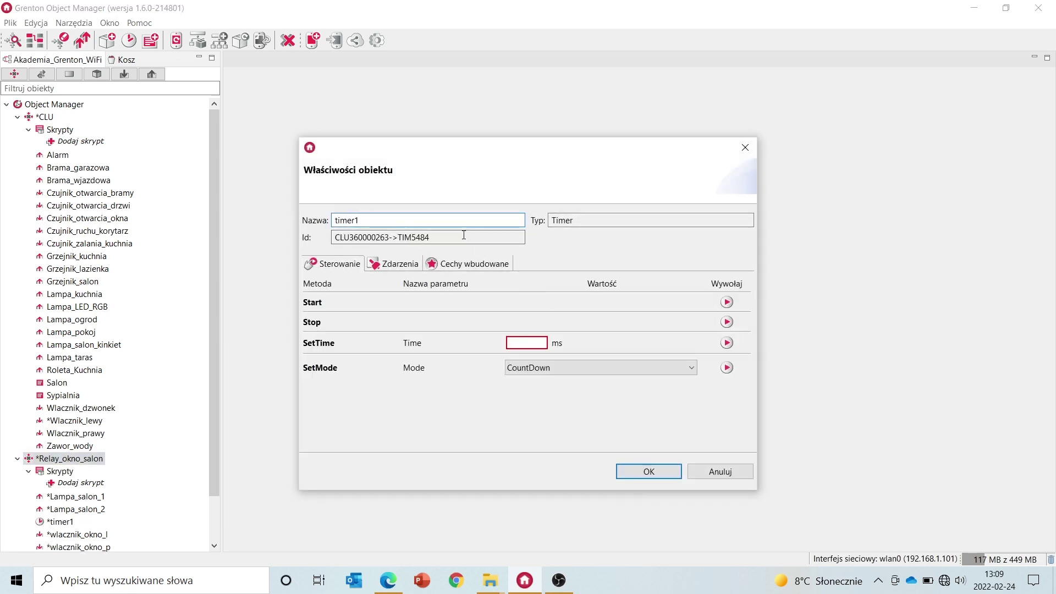
pyautogui.click(459, 268)
pyautogui.click(500, 295)
pyautogui.write('1')
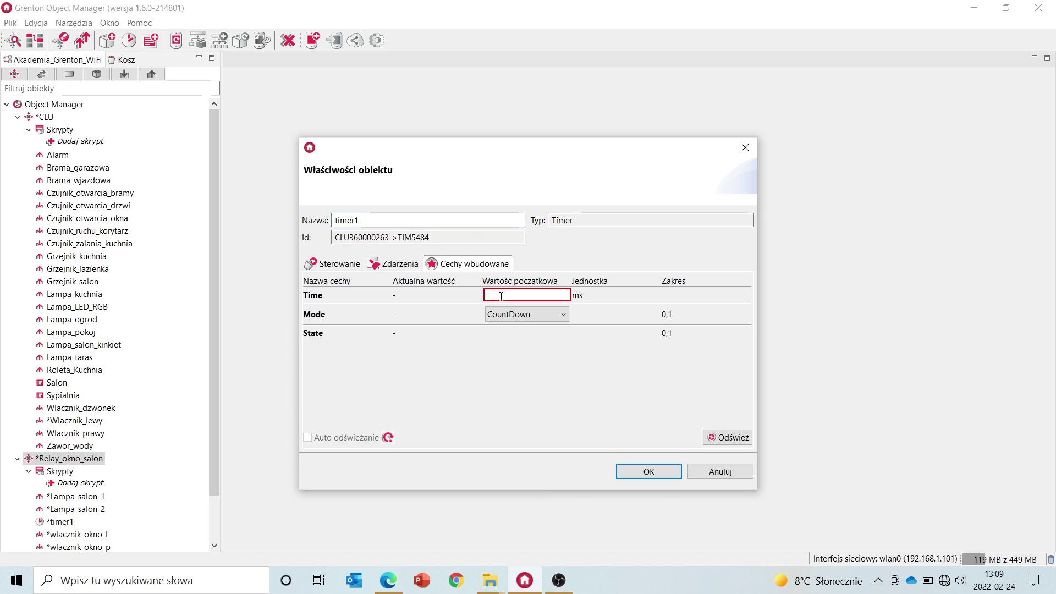
pyautogui.write('200')
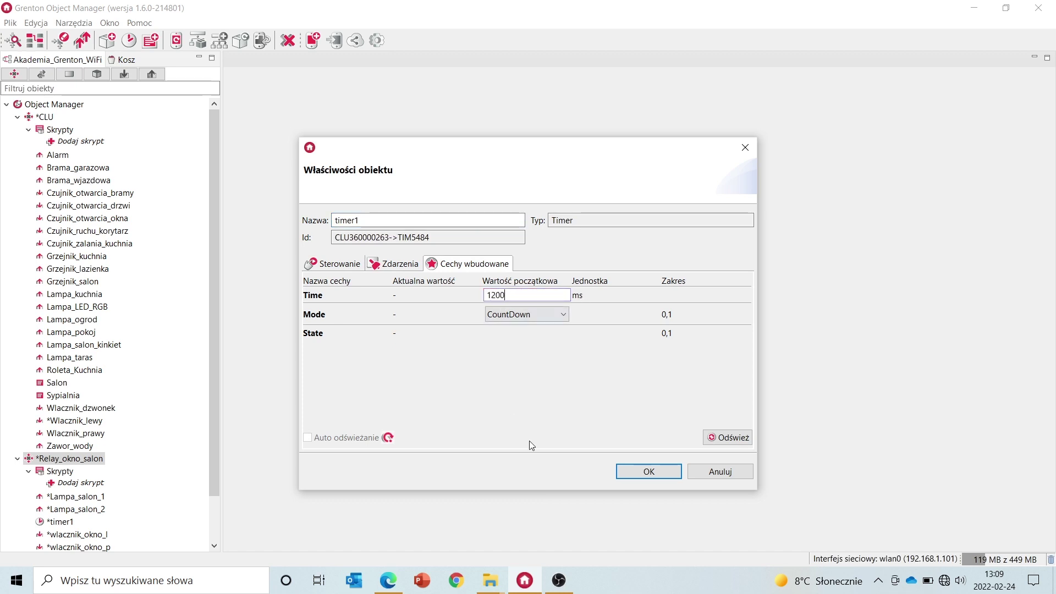